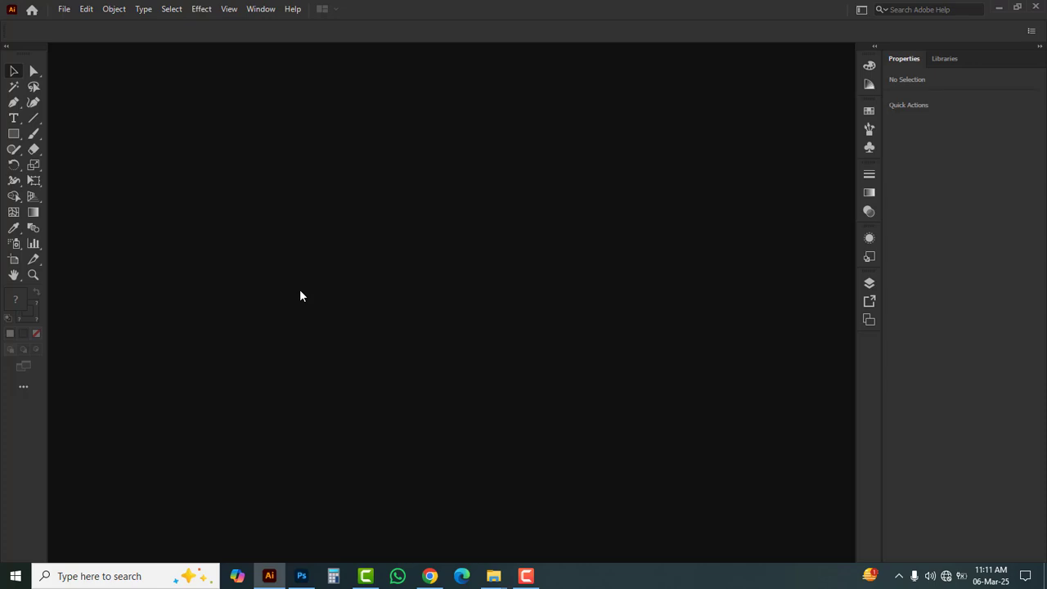
# - Open the green coconut image file
pyautogui.click(64, 9)
pyautogui.click(87, 52)
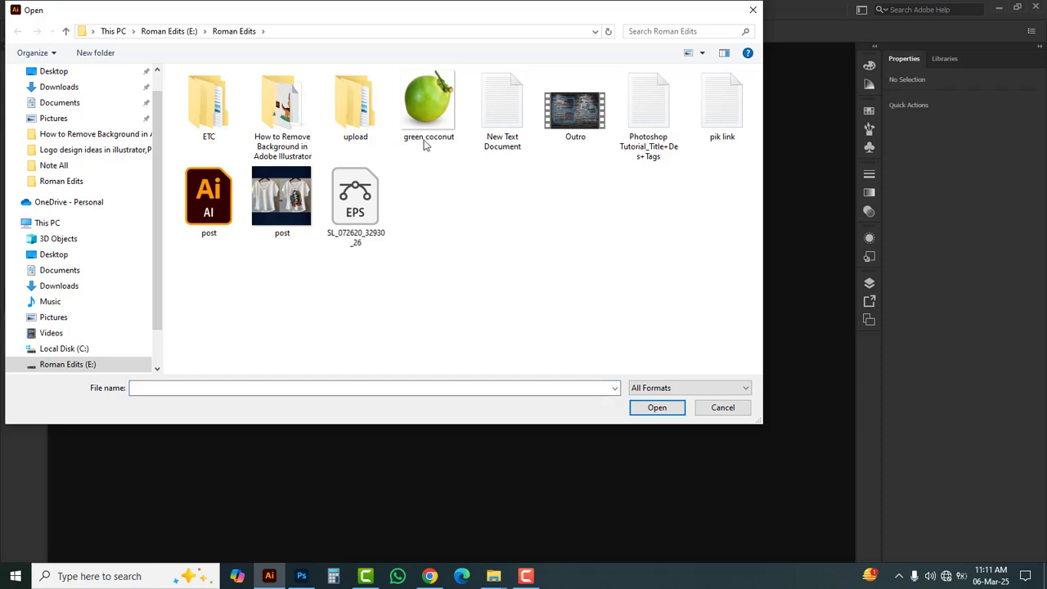
pyautogui.click(420, 125)
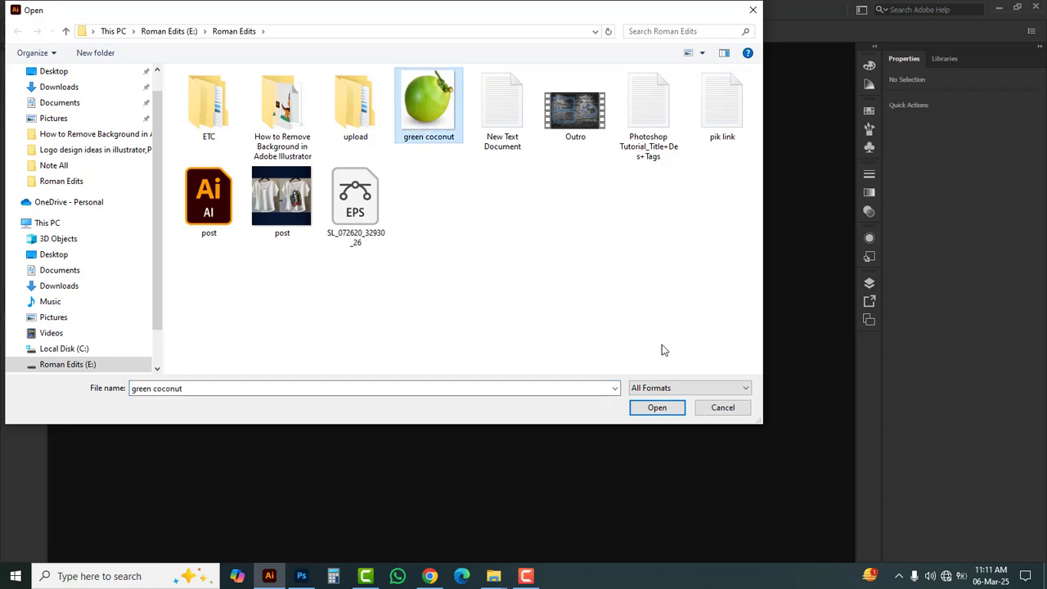
pyautogui.click(656, 408)
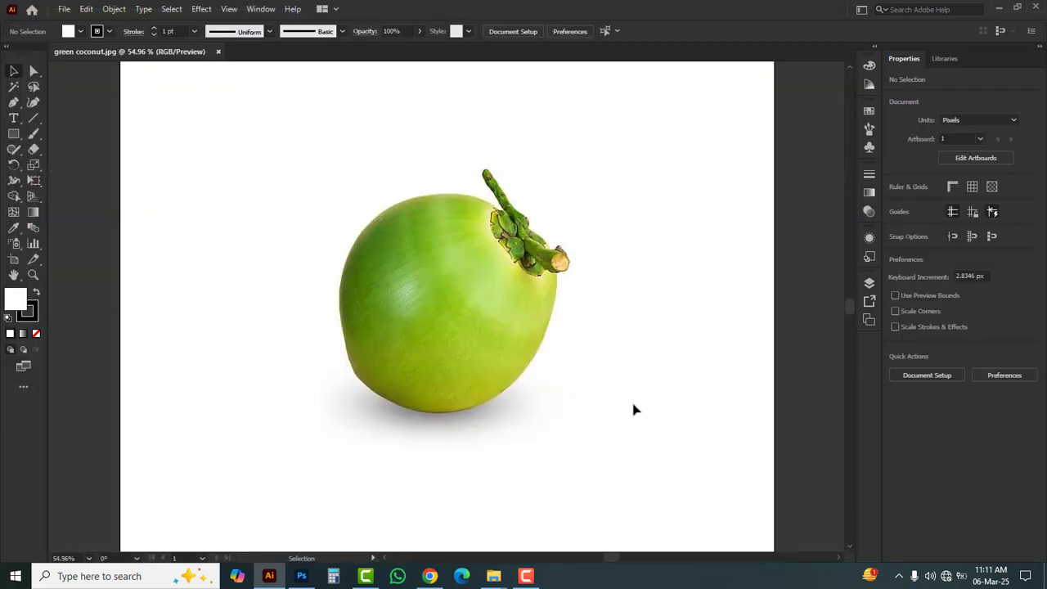
# - Move the coconut image off the artboard onto the empty canvas to its left and deselect it
pyautogui.hscroll(-5, 449, 367)
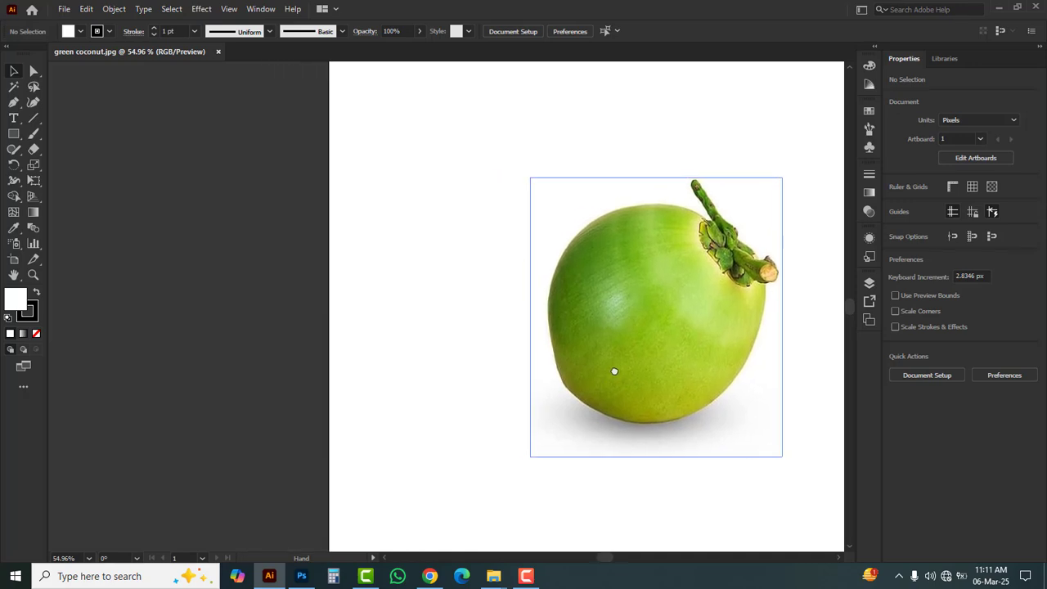
pyautogui.click(692, 318)
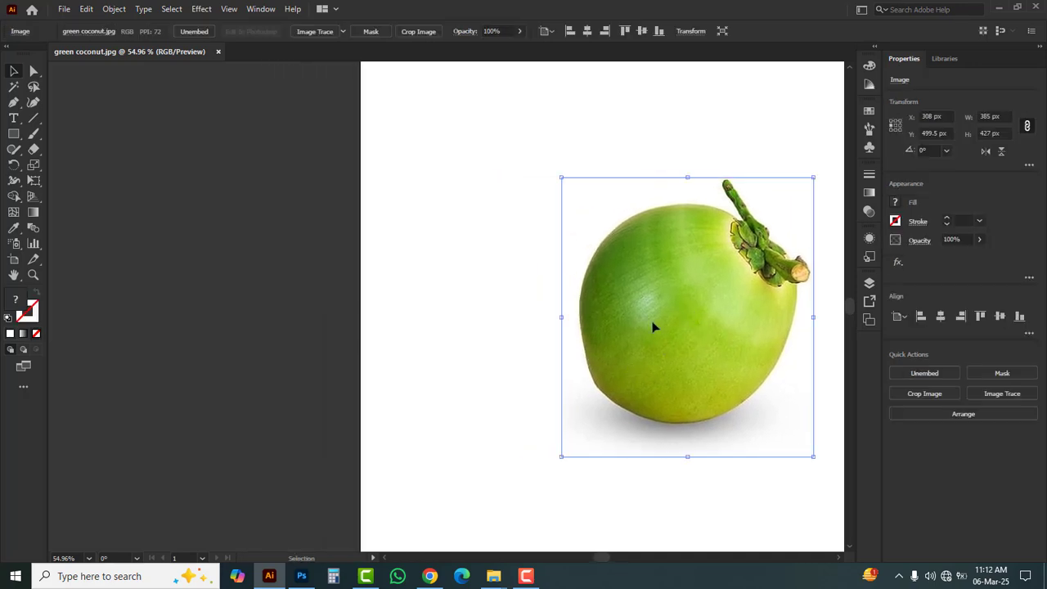
pyautogui.moveTo(653, 328); pyautogui.dragTo(306, 337)
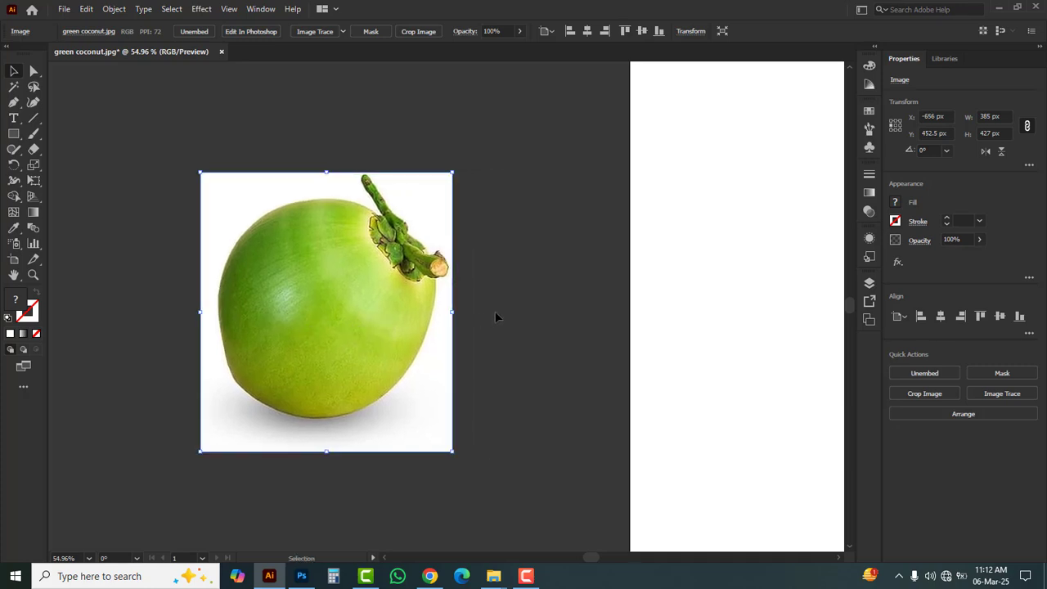
pyautogui.click(495, 313)
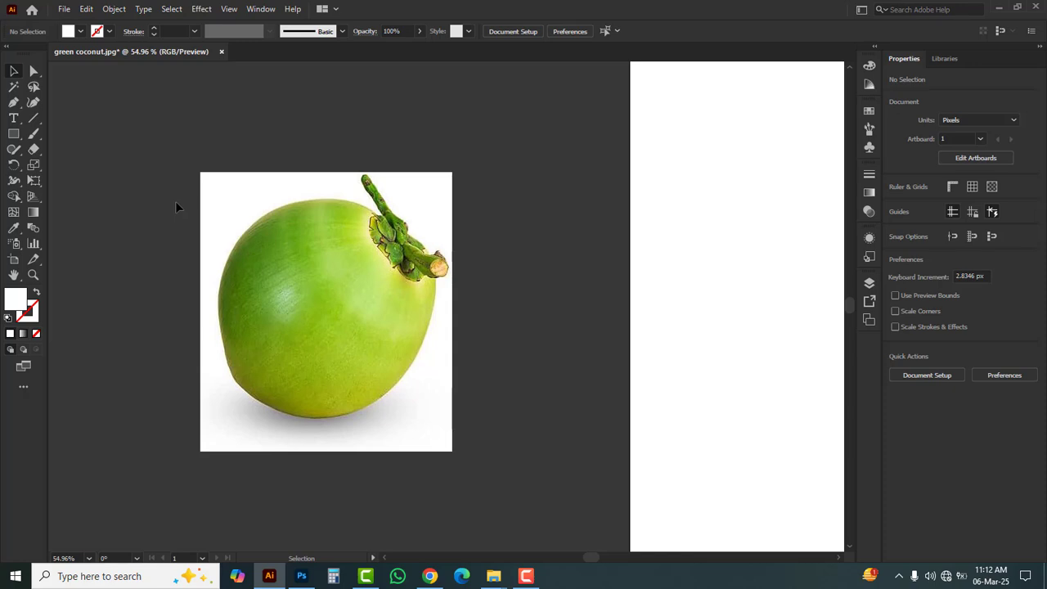
# - Start a Pen tool path at the coconut's lower-left edge and trace upward along its left side
pyautogui.moveTo(13, 107); pyautogui.dragTo(78, 107)
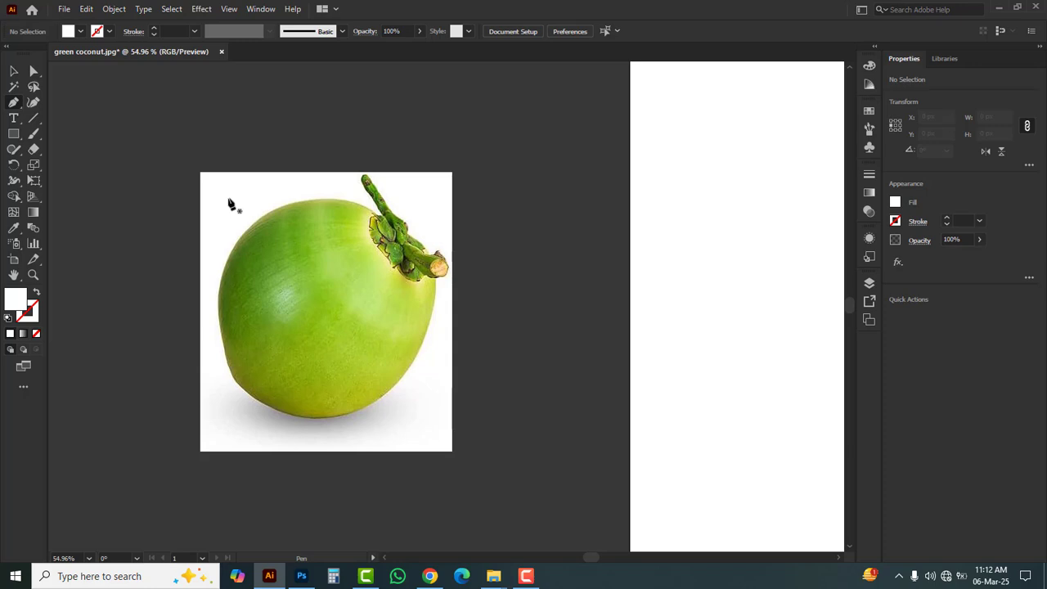
pyautogui.keyDown('ctrl'); pyautogui.click(328, 320); pyautogui.keyUp('ctrl')
pyautogui.keyDown('ctrl'); pyautogui.click(391, 322); pyautogui.keyUp('ctrl')
pyautogui.keyDown('ctrl'); pyautogui.click(468, 314); pyautogui.keyUp('ctrl')
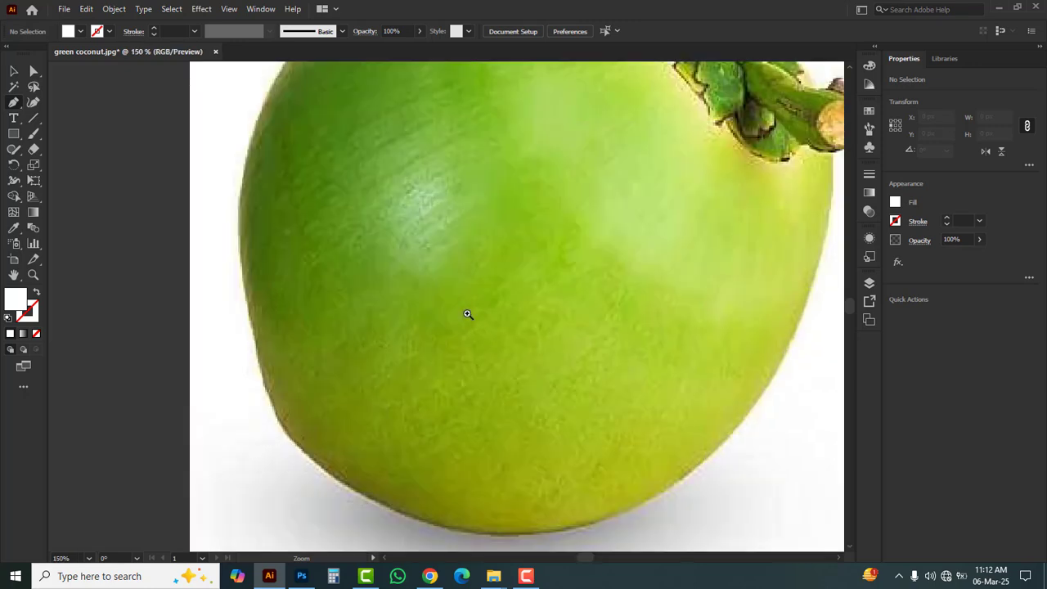
pyautogui.click(266, 390)
pyautogui.scroll(2, 263, 360)
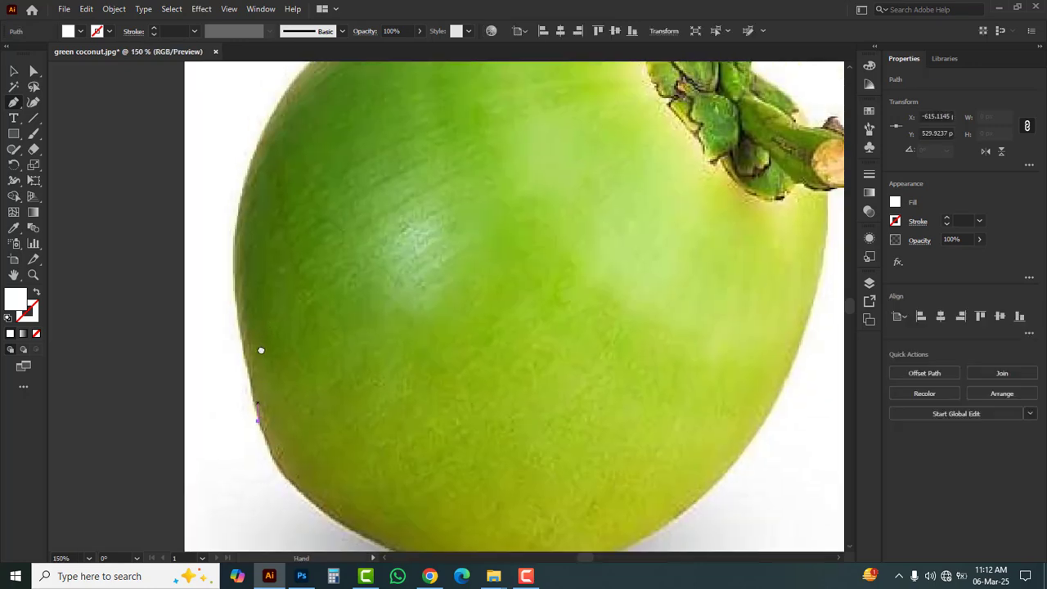
pyautogui.moveTo(231, 315); pyautogui.dragTo(228, 299)
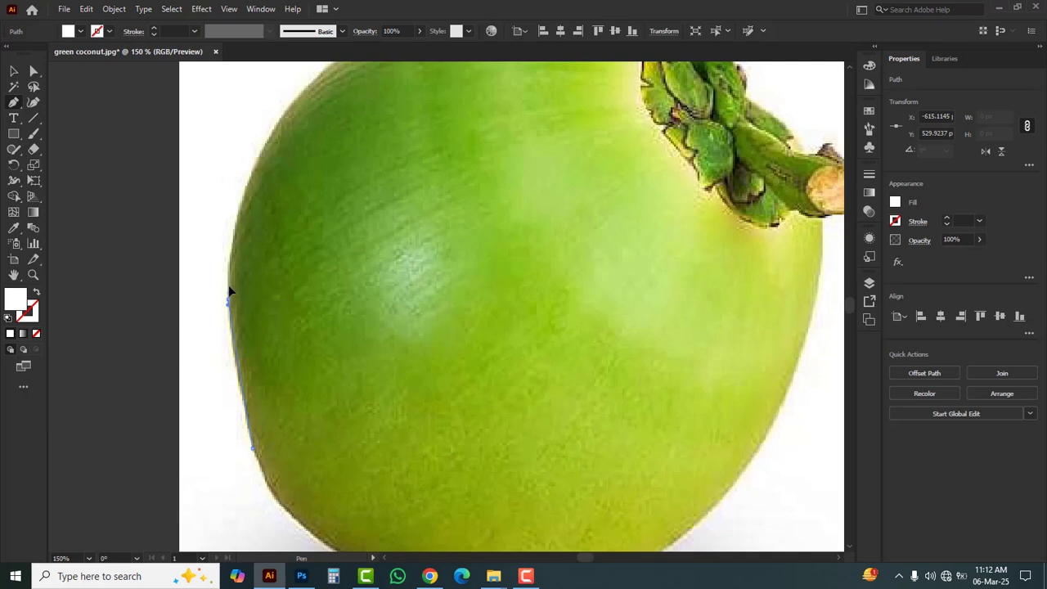
pyautogui.scroll(4, 246, 278)
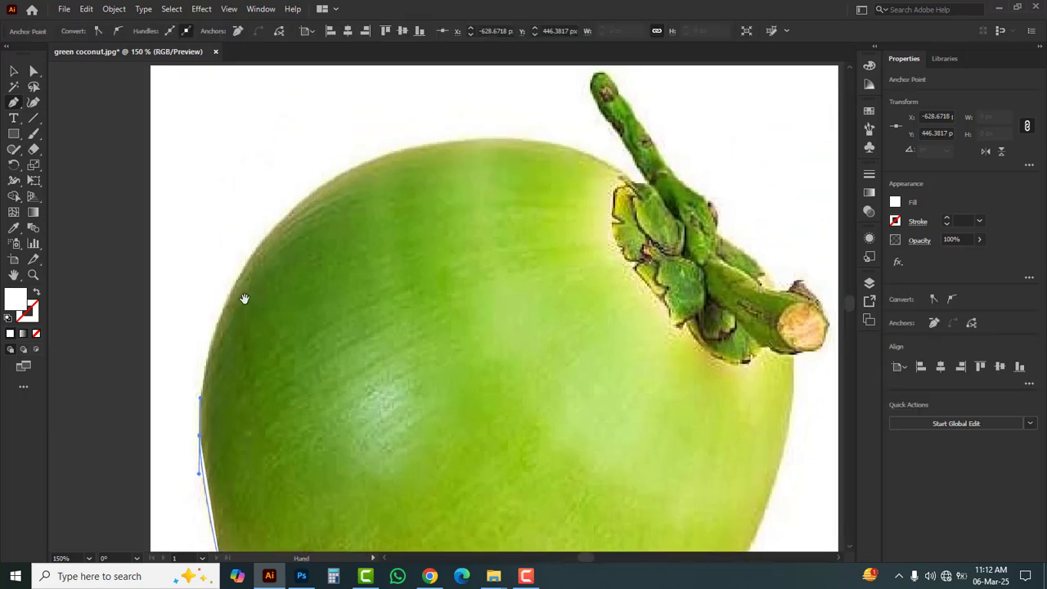
# - Continue the path over the coconut's top edge to the base of the stem, and set its fill to None
pyautogui.moveTo(248, 266); pyautogui.dragTo(288, 202)
pyautogui.moveTo(414, 197); pyautogui.dragTo(387, 224)
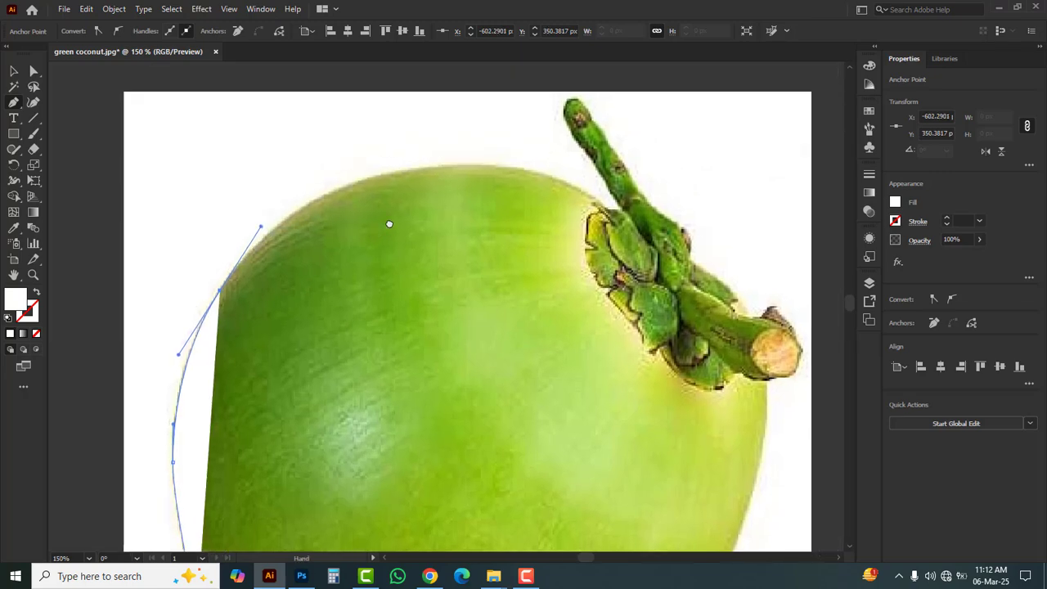
pyautogui.moveTo(391, 175); pyautogui.dragTo(456, 164)
pyautogui.moveTo(604, 211); pyautogui.dragTo(670, 264)
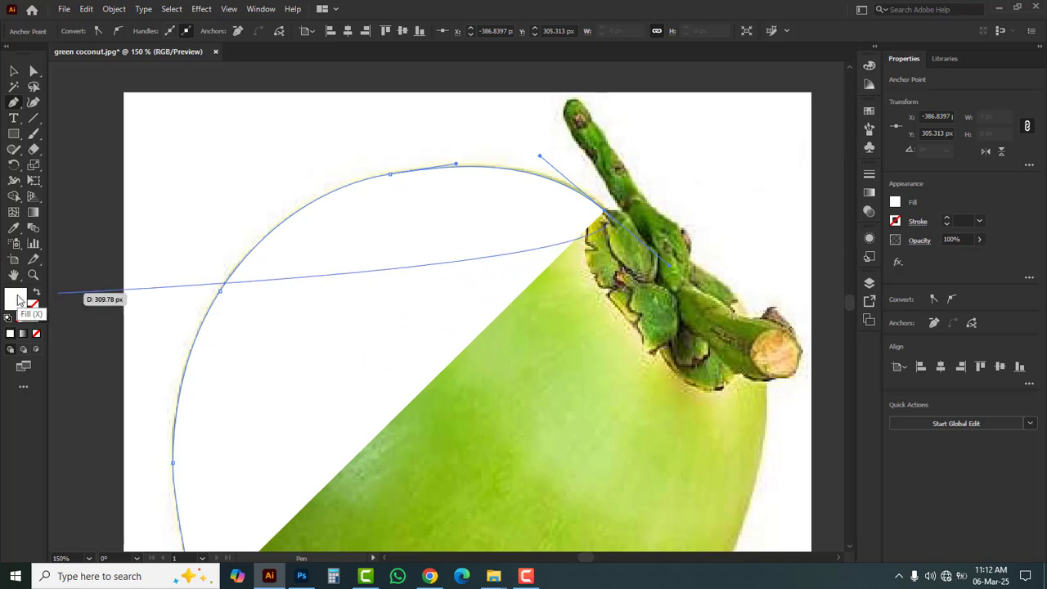
pyautogui.click(36, 335)
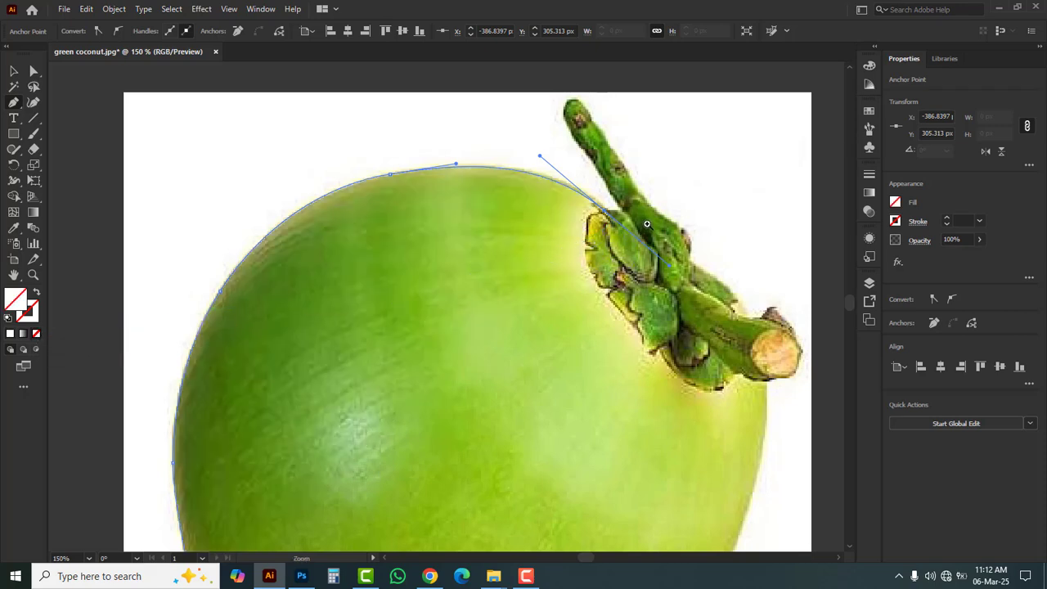
# - Remove the outgoing handle at the stem base and trace the path up the thin stem's left side to its tip
pyautogui.hotkey('ctrl', '=')
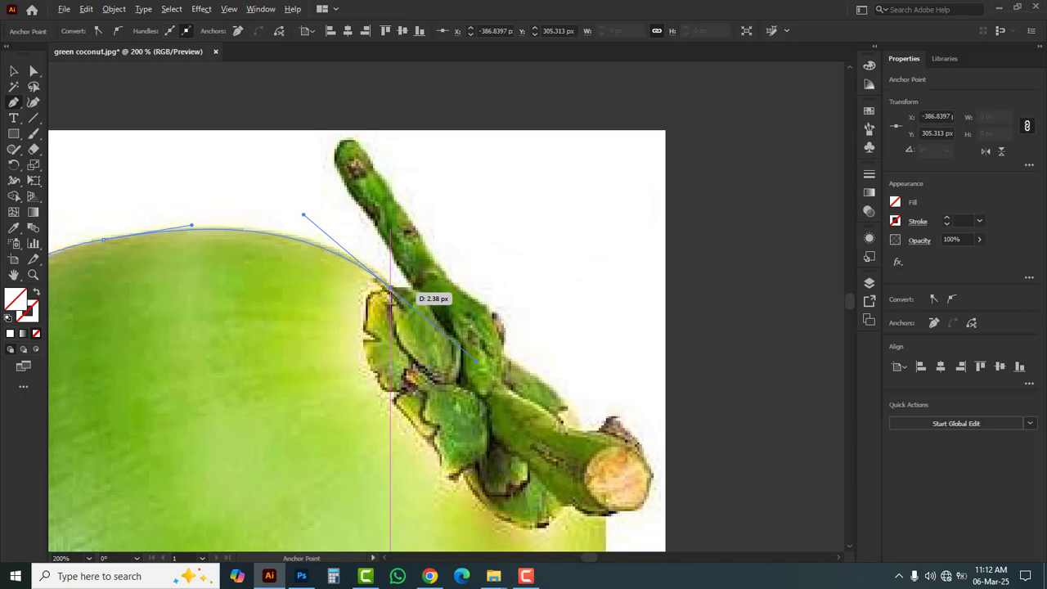
pyautogui.press('alt')
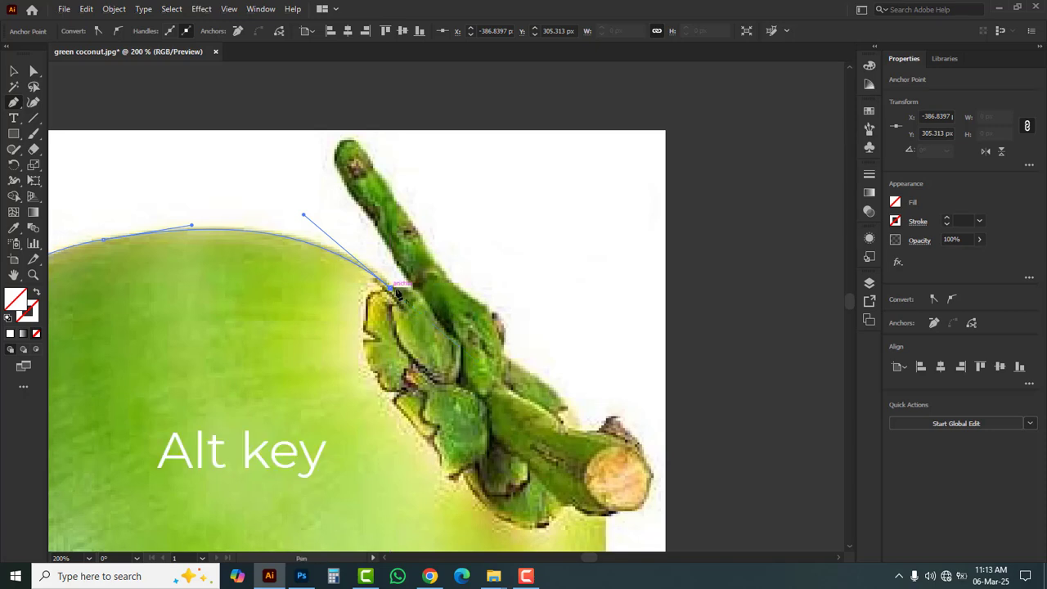
pyautogui.click(413, 289)
pyautogui.press('space')
pyautogui.moveTo(399, 255); pyautogui.dragTo(405, 326)
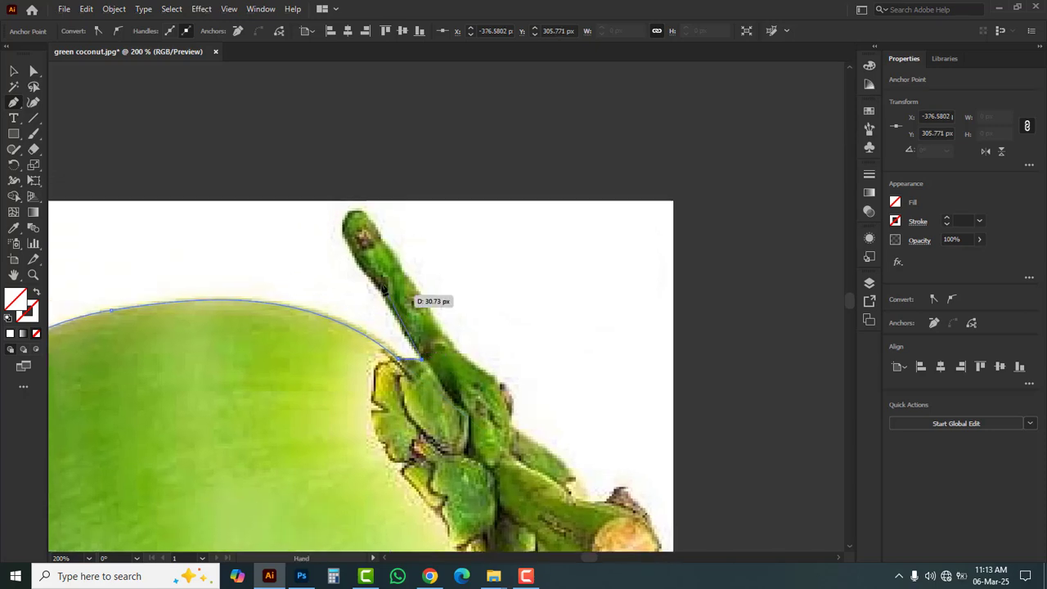
pyautogui.moveTo(365, 270); pyautogui.dragTo(366, 271)
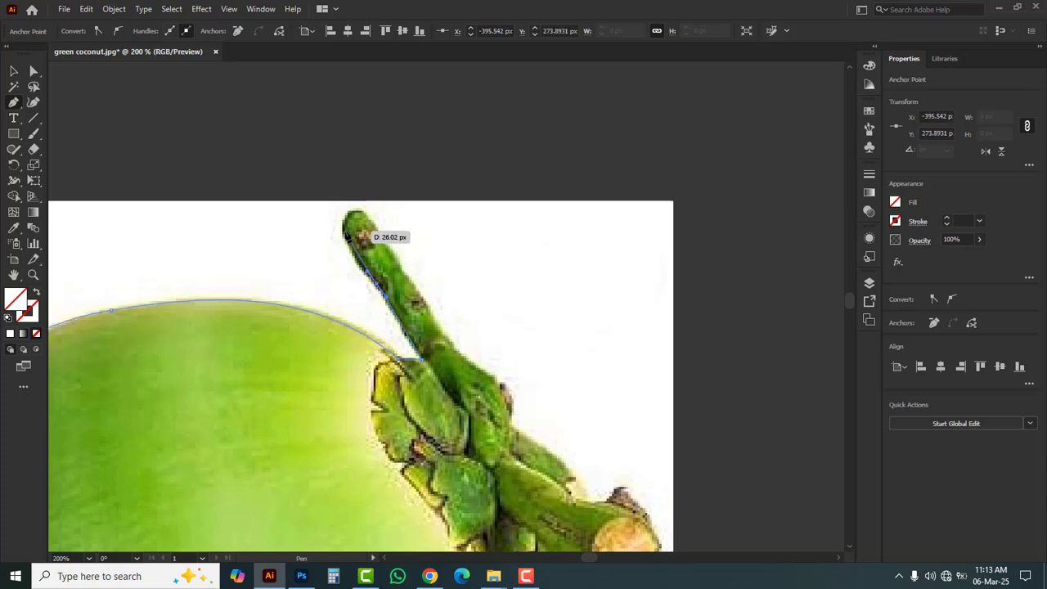
pyautogui.moveTo(345, 229); pyautogui.dragTo(370, 219)
# - Trace the path down the stem's right side and around its cut end to the coconut's body
pyautogui.moveTo(422, 300); pyautogui.dragTo(435, 319)
pyautogui.moveTo(460, 357); pyautogui.dragTo(402, 296)
pyautogui.press('space')
pyautogui.moveTo(451, 331); pyautogui.dragTo(517, 365)
pyautogui.click(486, 368)
pyautogui.press('space')
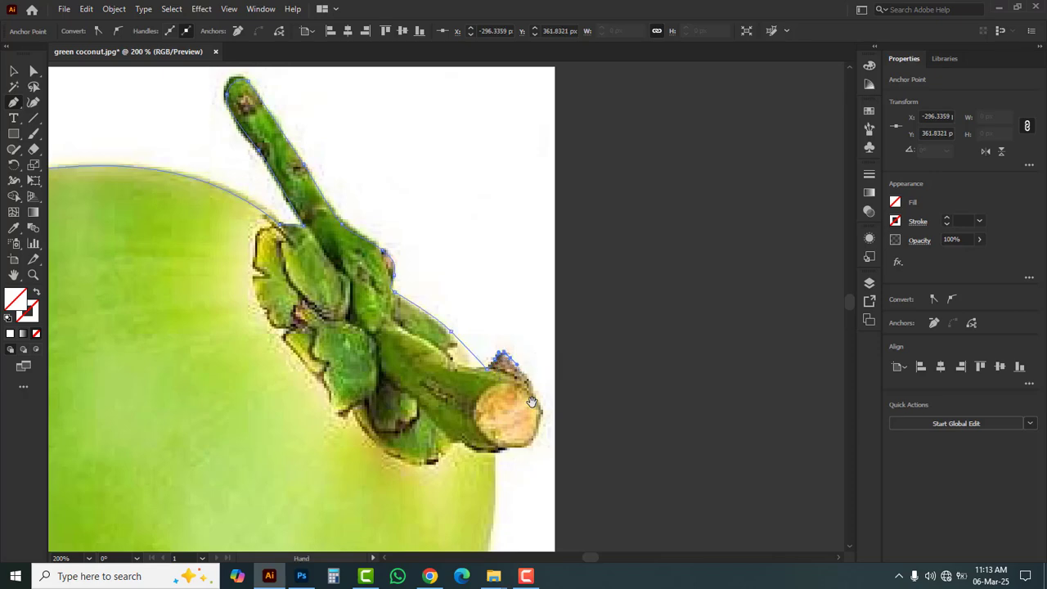
pyautogui.moveTo(532, 401); pyautogui.dragTo(445, 317)
pyautogui.press('space')
pyautogui.moveTo(431, 382); pyautogui.dragTo(550, 226)
# - Continue the curved path down the coconut's right side to its lower-right underside
pyautogui.moveTo(511, 350); pyautogui.dragTo(492, 381)
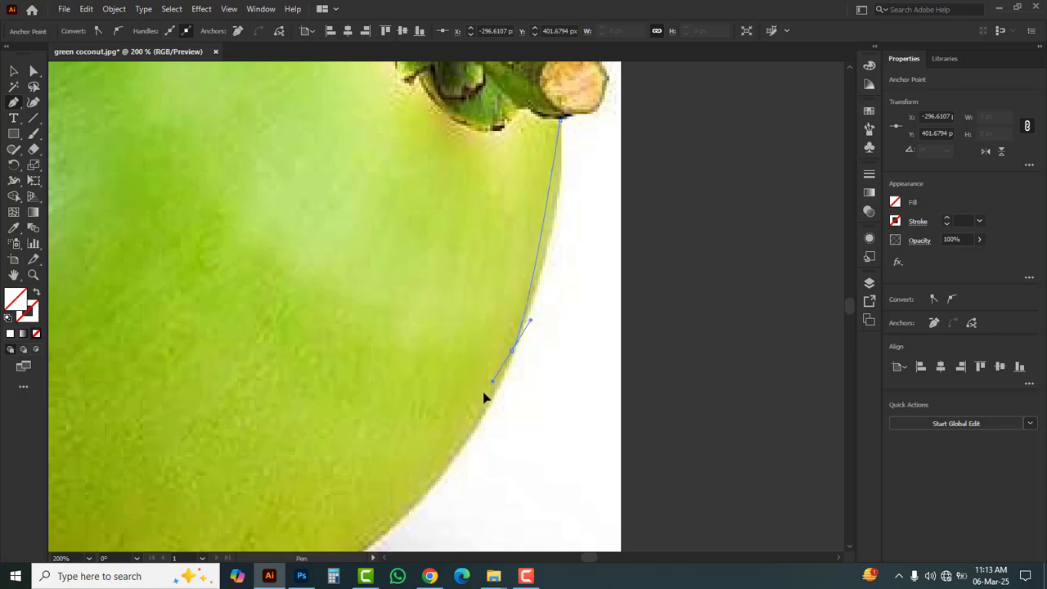
pyautogui.moveTo(454, 467); pyautogui.dragTo(598, 249)
pyautogui.press('space')
pyautogui.moveTo(471, 361); pyautogui.dragTo(345, 421)
pyautogui.press('space')
pyautogui.moveTo(239, 376); pyautogui.dragTo(321, 390)
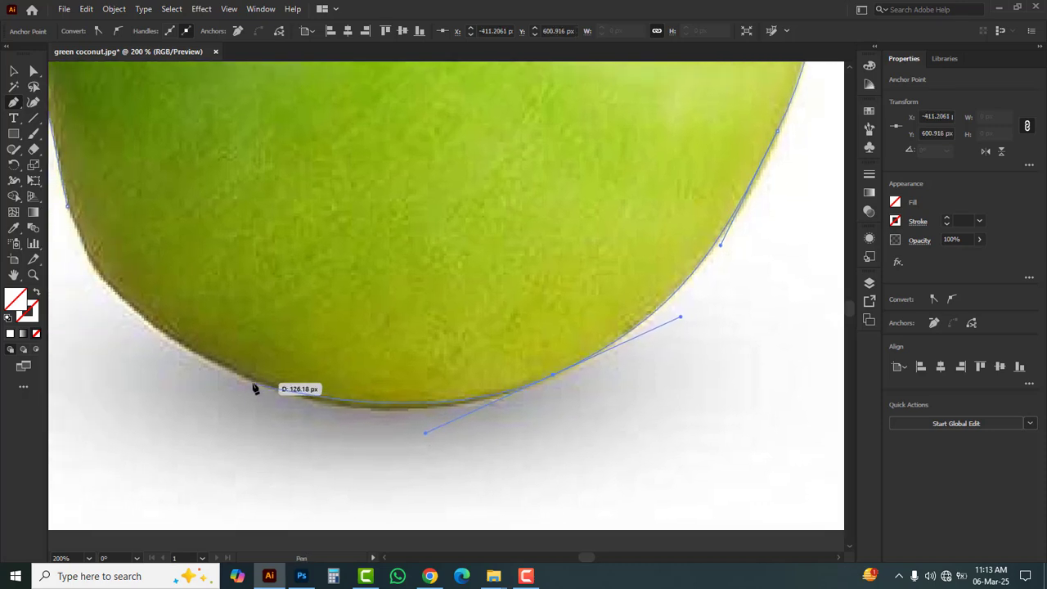
# - Trace the coconut's bottom and lower-left edge, and close the path at its starting anchor point
pyautogui.click(254, 381)
pyautogui.press('space')
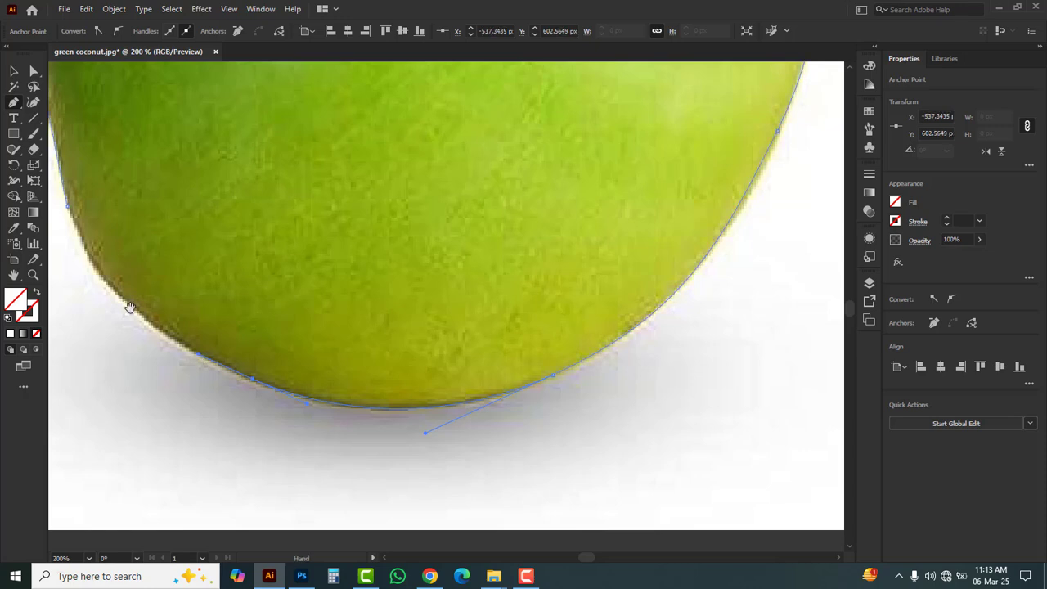
pyautogui.moveTo(129, 306); pyautogui.dragTo(193, 359)
pyautogui.moveTo(163, 326); pyautogui.dragTo(142, 287)
pyautogui.click(133, 265)
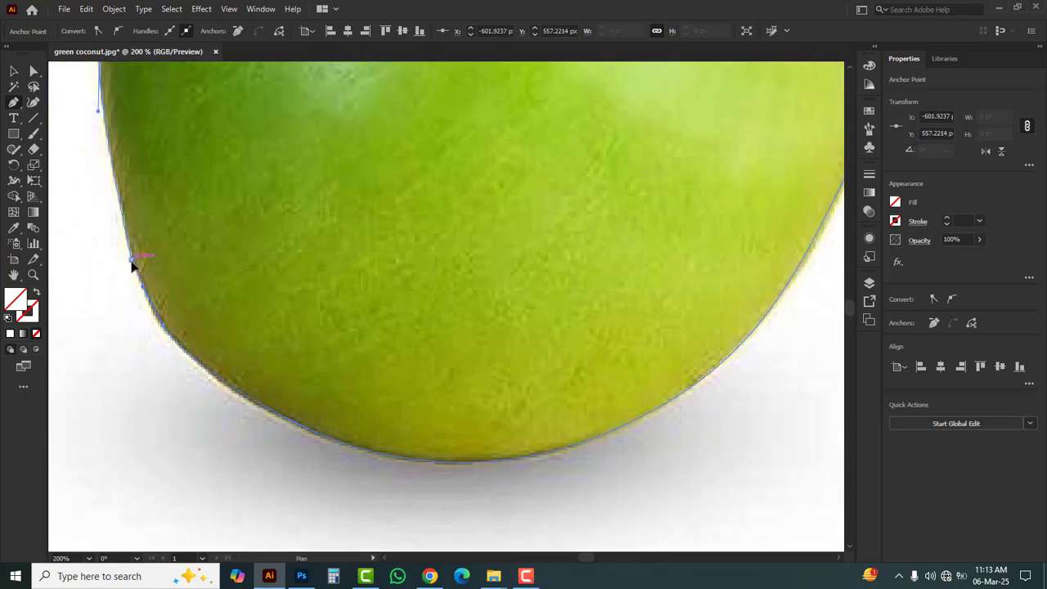
# - Move the closed outline off the coconut to inspect its shape, and undo the move
pyautogui.hotkey('ctrl', 'space')
pyautogui.keyDown('ctrl'); pyautogui.keyDown('alt'); pyautogui.click(325, 263); pyautogui.keyUp('alt'); pyautogui.keyUp('ctrl')
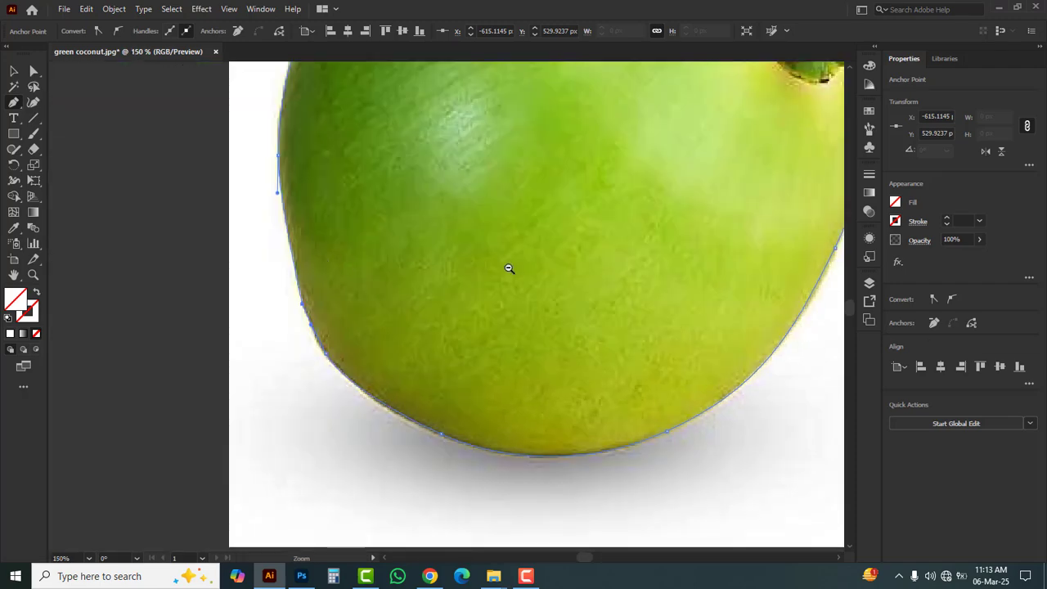
pyautogui.keyDown('ctrl'); pyautogui.keyDown('alt'); pyautogui.click(512, 271); pyautogui.keyUp('alt'); pyautogui.keyUp('ctrl')
pyautogui.keyDown('ctrl'); pyautogui.keyDown('alt'); pyautogui.click(519, 268); pyautogui.keyUp('alt'); pyautogui.keyUp('ctrl')
pyautogui.moveTo(518, 267); pyautogui.dragTo(449, 304)
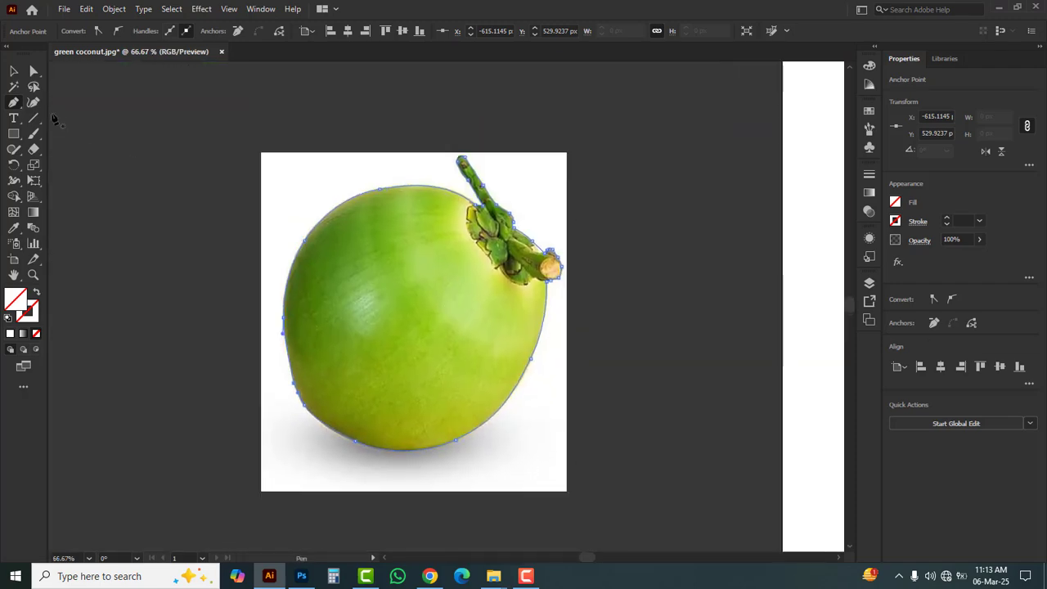
pyautogui.click(14, 74)
pyautogui.hscroll(-1, 372, 270)
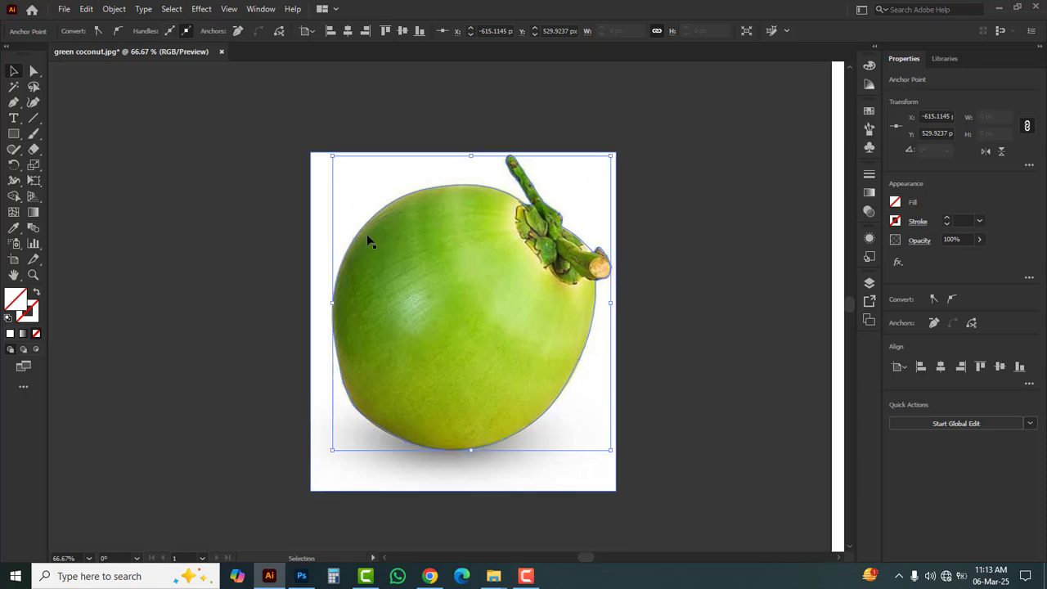
pyautogui.moveTo(364, 236); pyautogui.dragTo(181, 233)
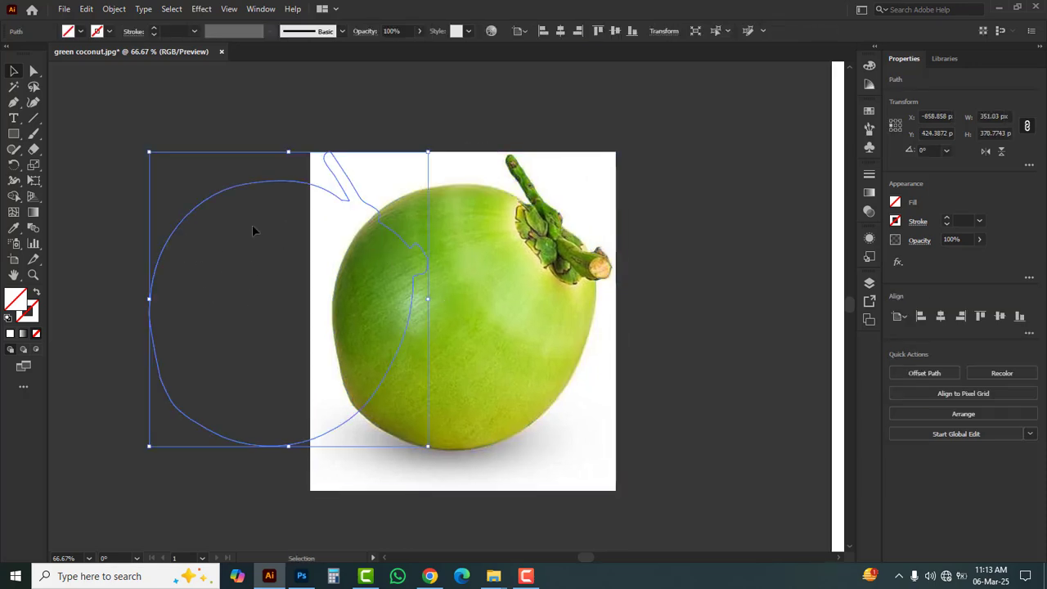
pyautogui.hotkey('ctrl', 'z')
pyautogui.hotkey('ctrl', 'z')
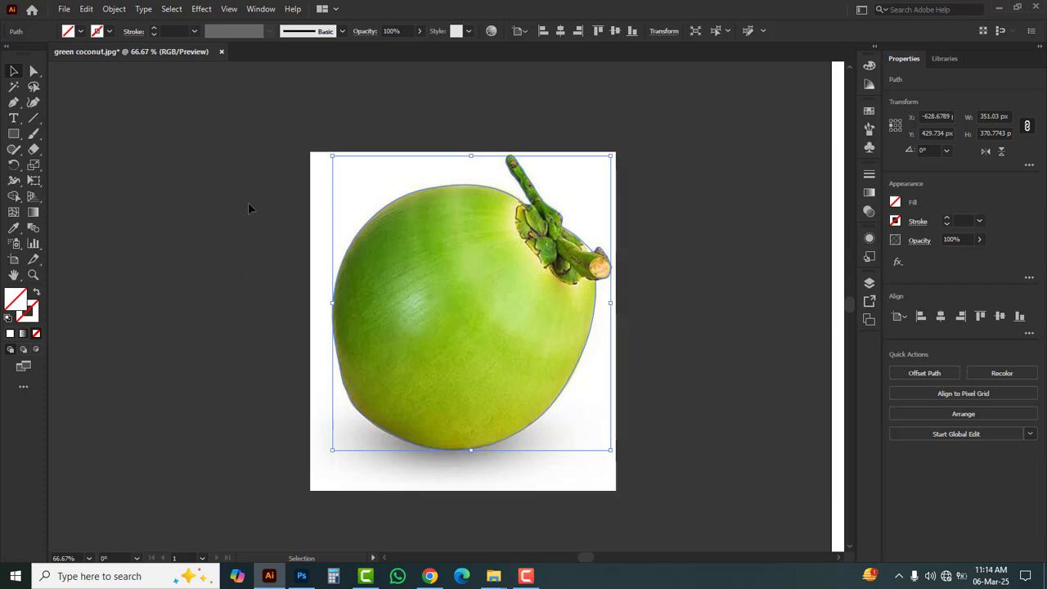
# - Copy the coconut outline path and deselect it
pyautogui.click(87, 9)
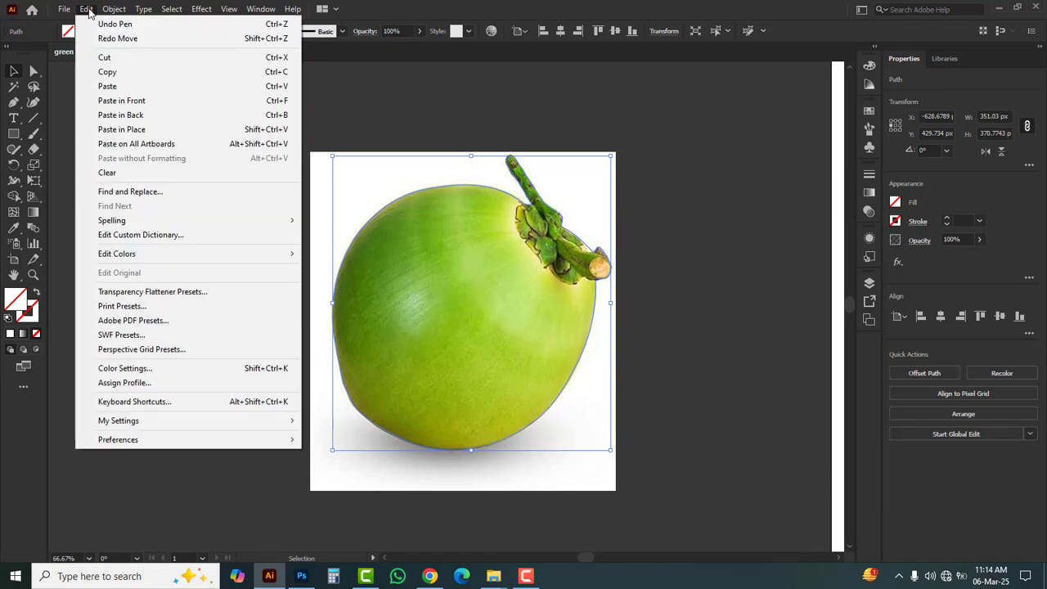
pyautogui.click(269, 74)
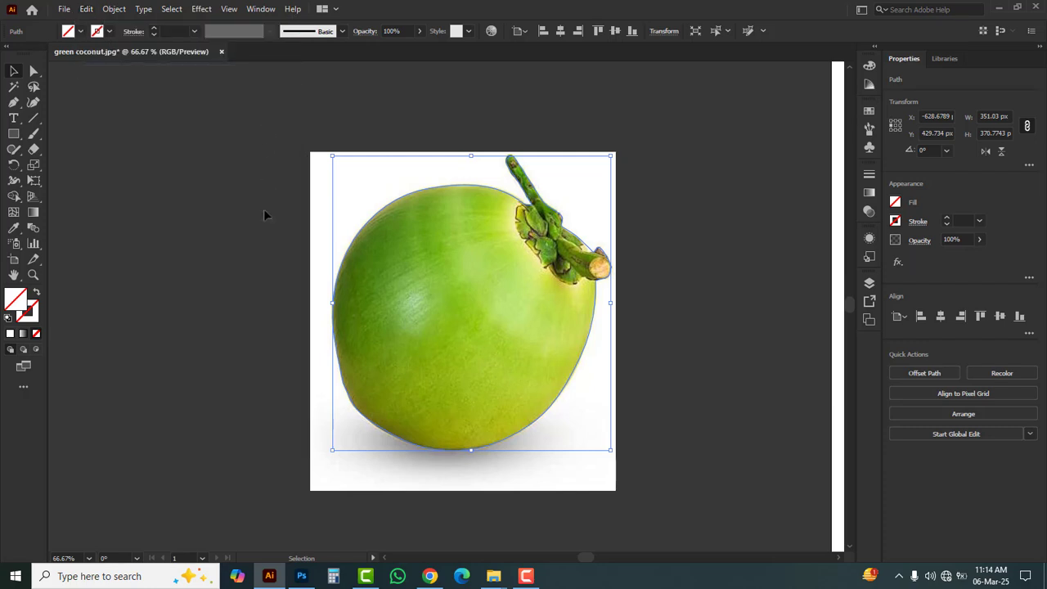
pyautogui.click(247, 191)
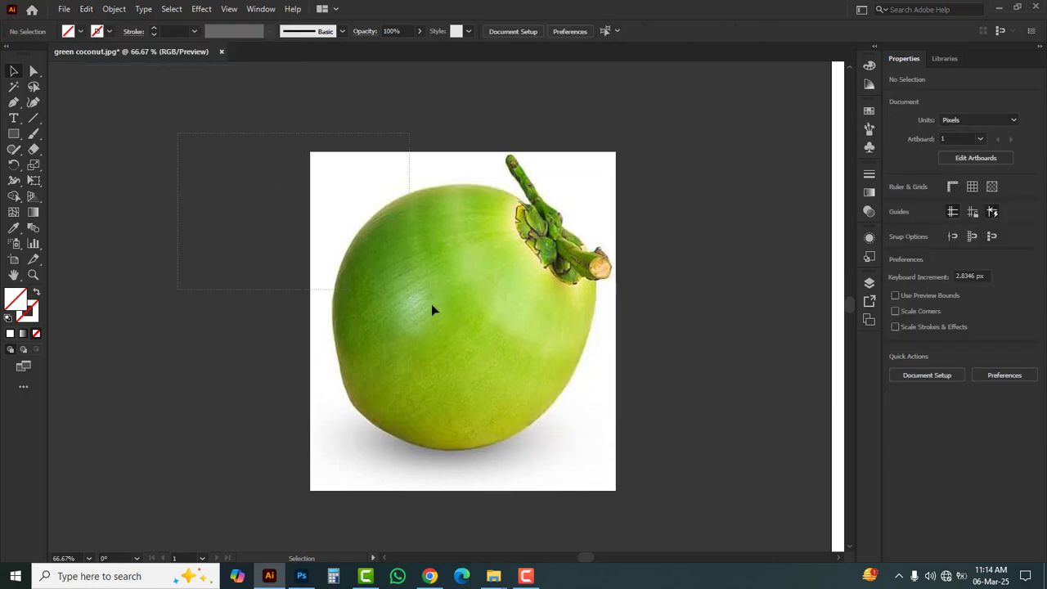
# - Select the coconut image together with the outline path and make a clipping mask from them
pyautogui.moveTo(432, 304); pyautogui.dragTo(593, 415)
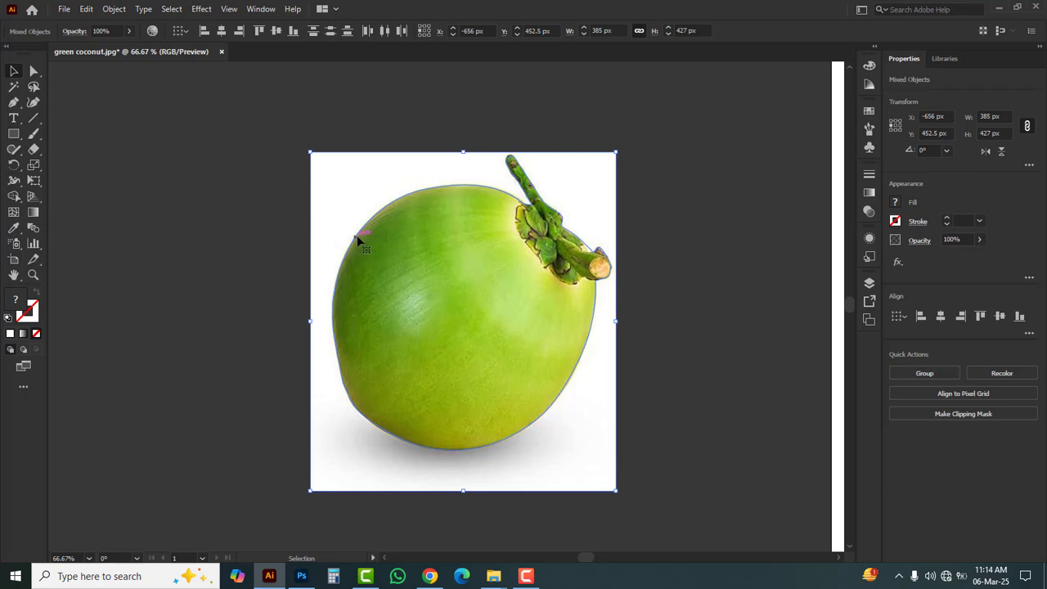
pyautogui.rightClick(421, 241)
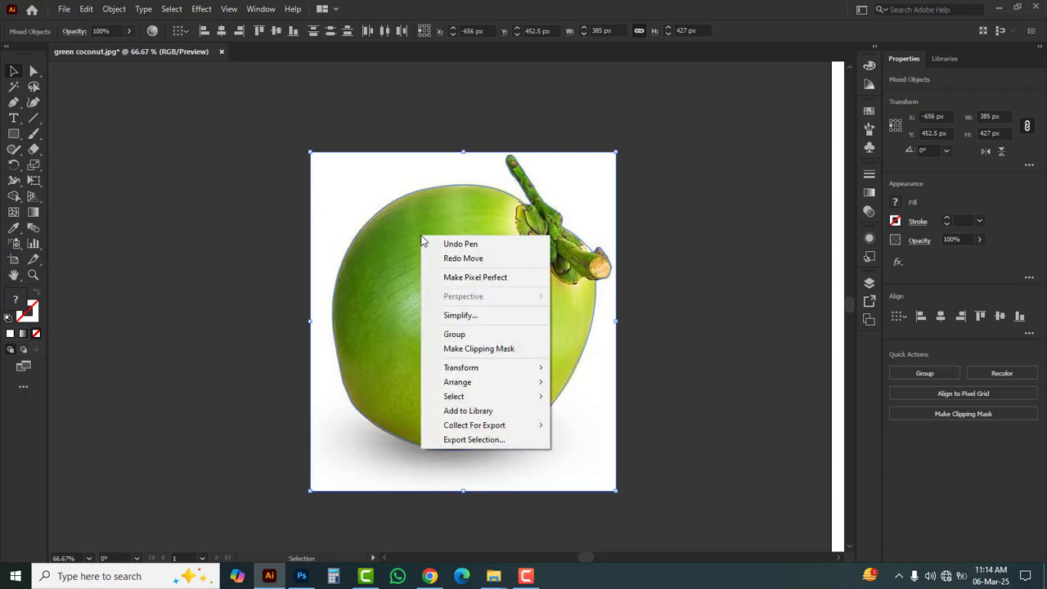
pyautogui.click(485, 348)
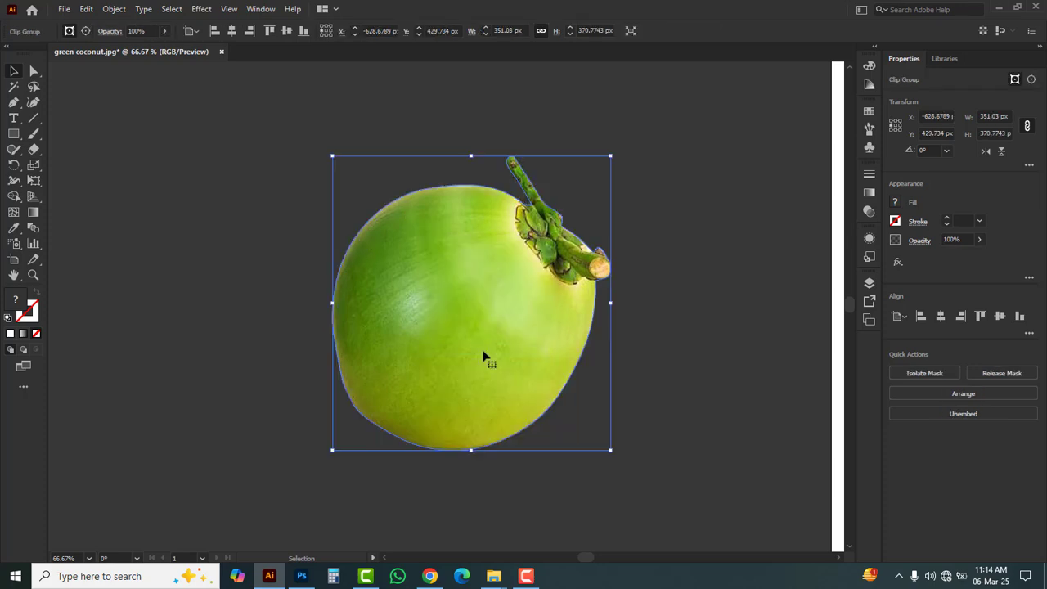
# - Deselect the clipped coconut and paste the copied outline path in front of it
pyautogui.click(674, 296)
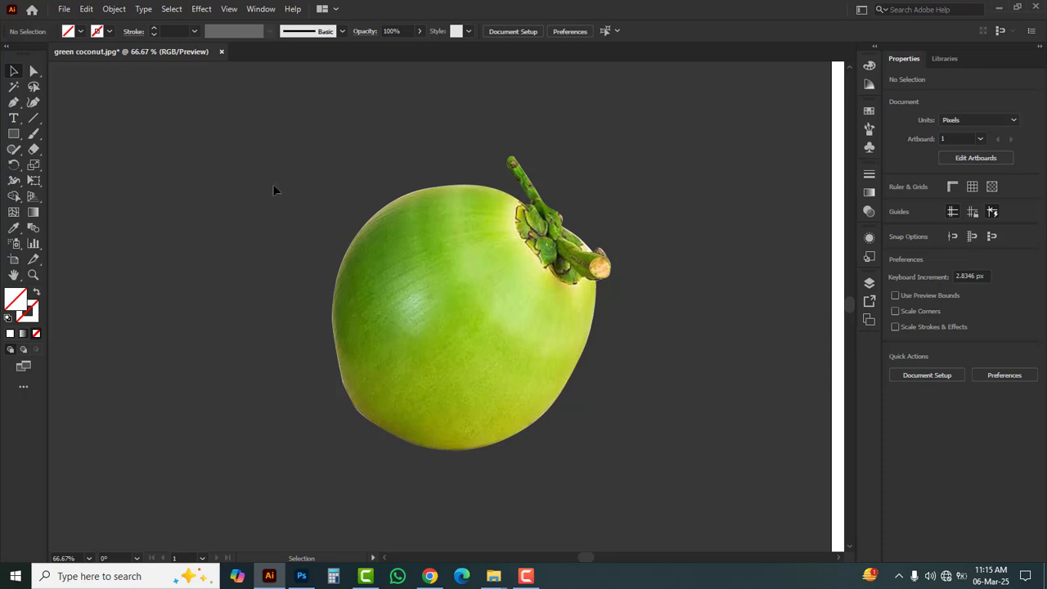
pyautogui.click(88, 11)
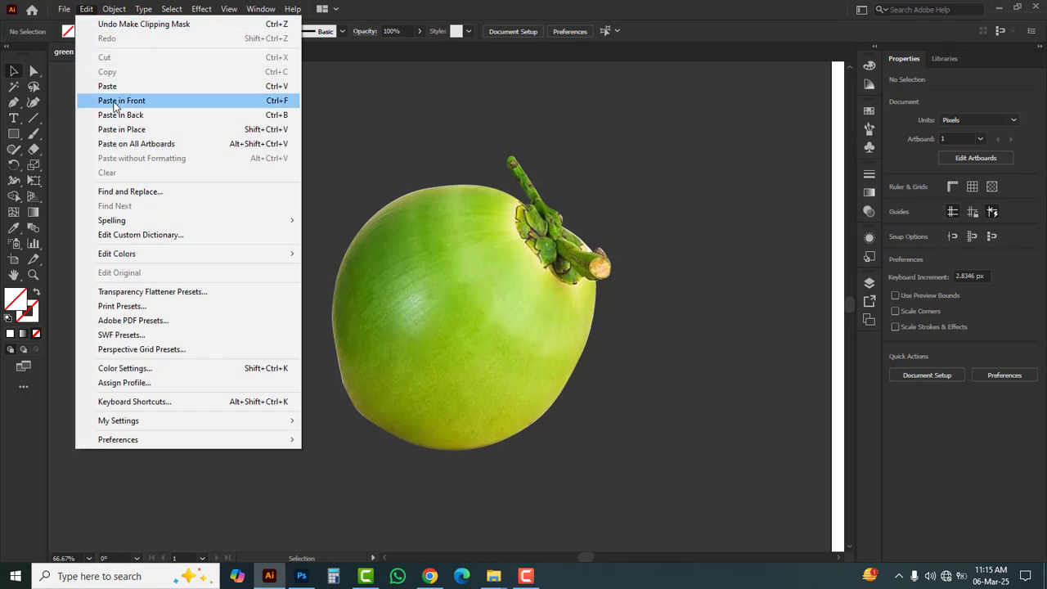
pyautogui.click(275, 101)
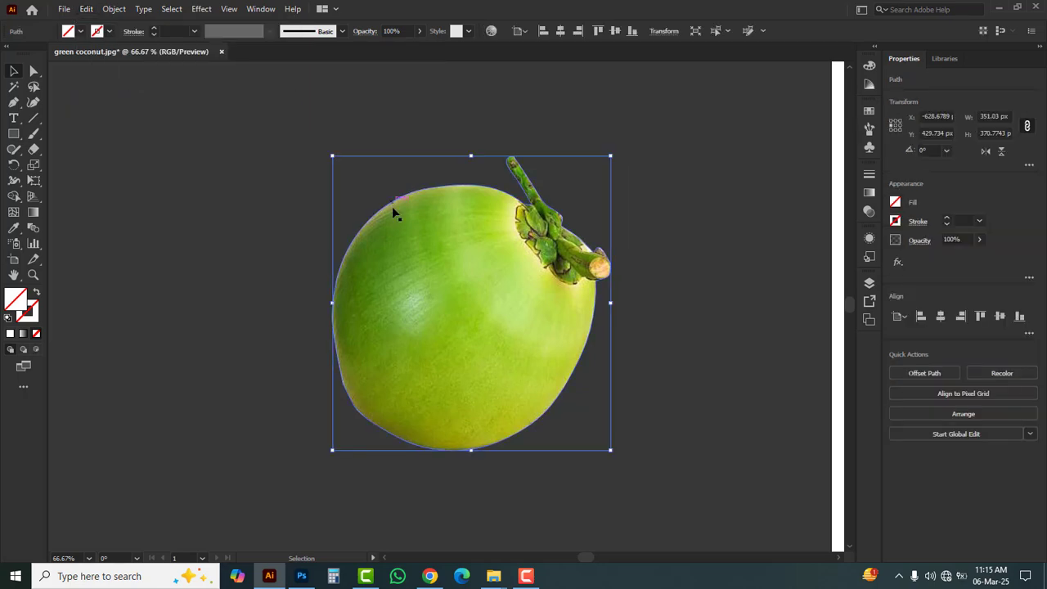
# - Show the color sliders and apply a white stroke to the pasted coconut outline
pyautogui.click(868, 67)
pyautogui.click(847, 60)
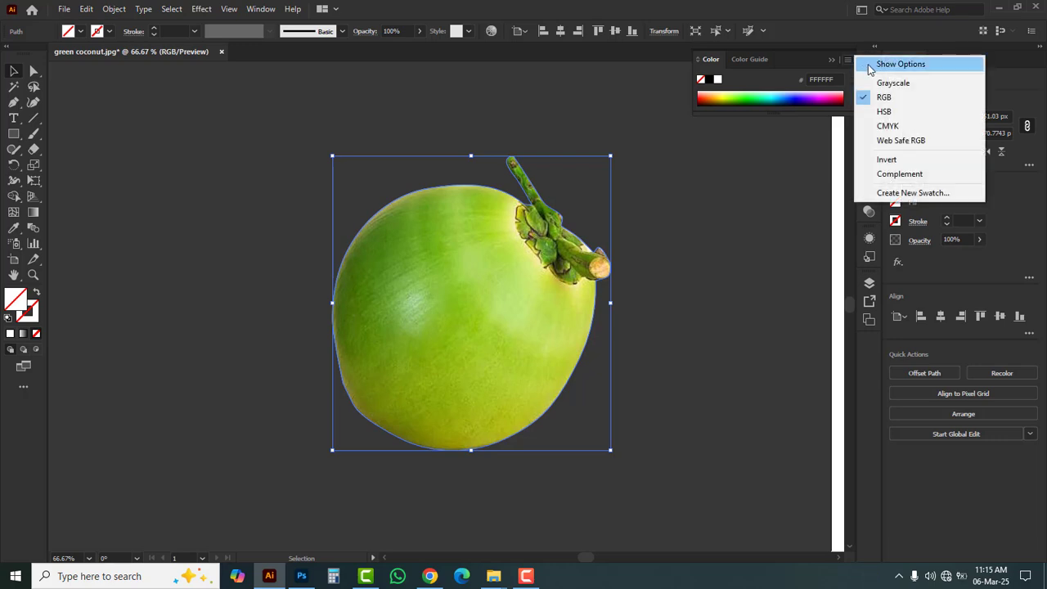
pyautogui.click(880, 65)
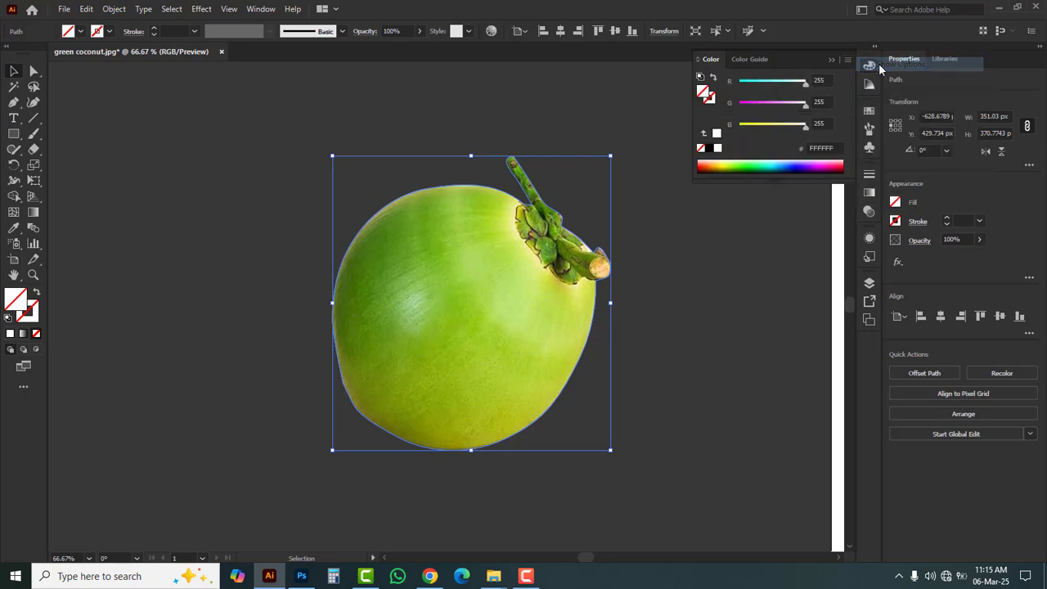
pyautogui.click(709, 103)
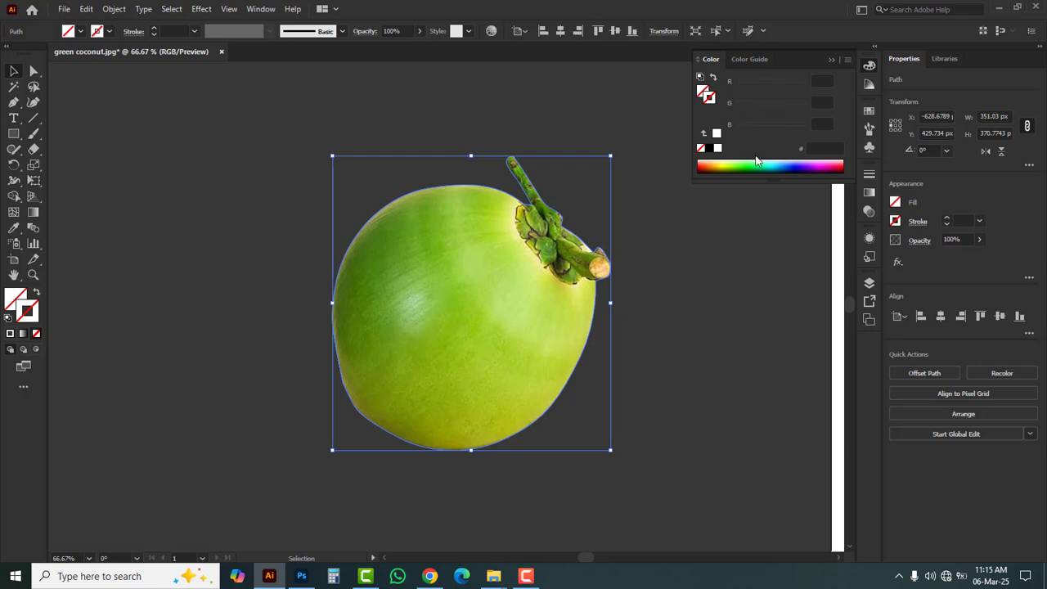
pyautogui.click(717, 135)
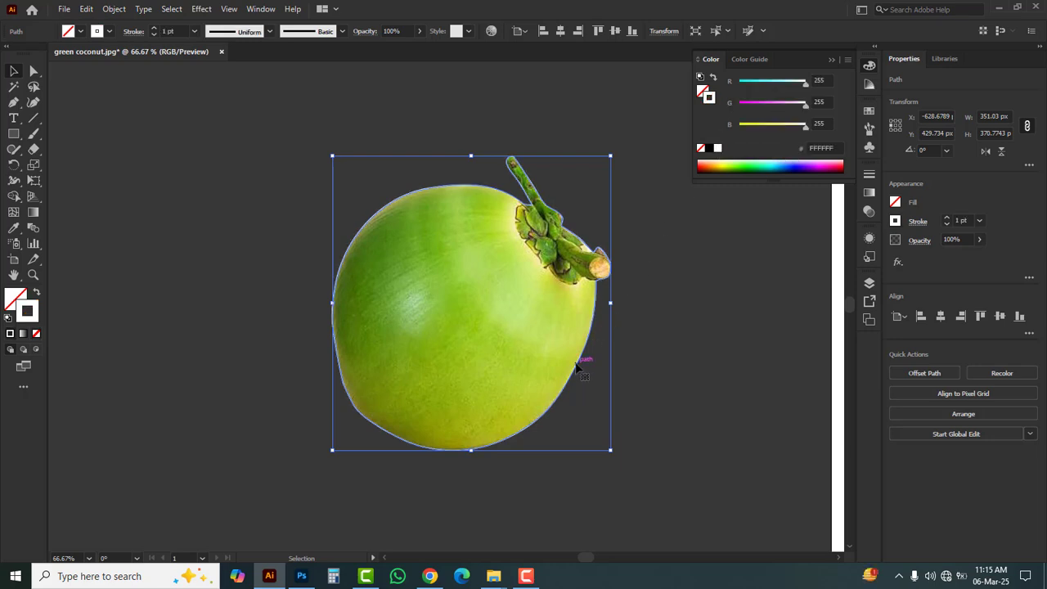
# - Increase the coconut outline's stroke weight to 4 pt and deselect it
pyautogui.click(947, 219)
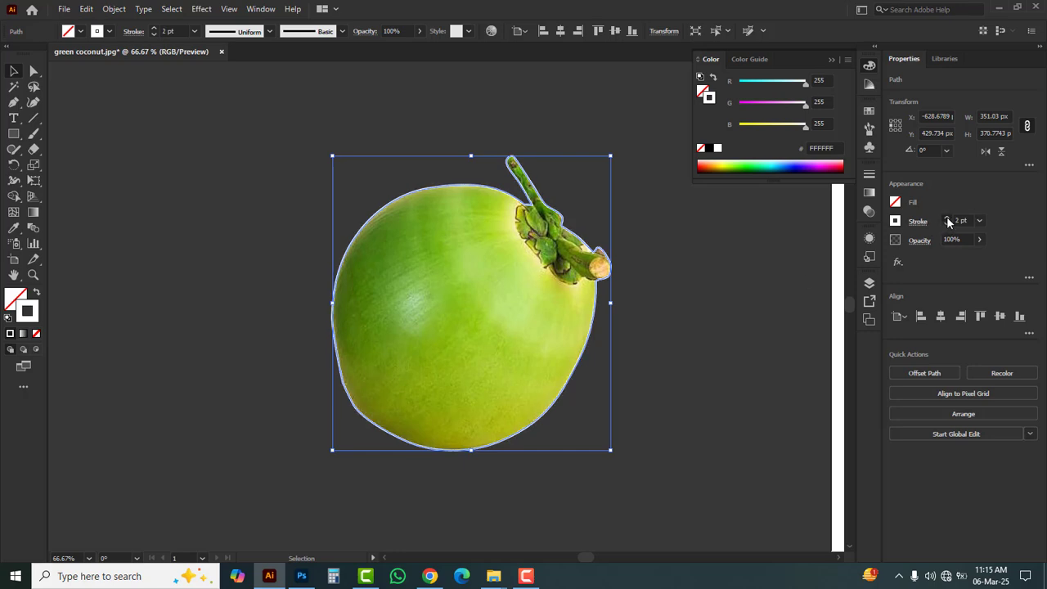
pyautogui.click(947, 218)
pyautogui.click(947, 219)
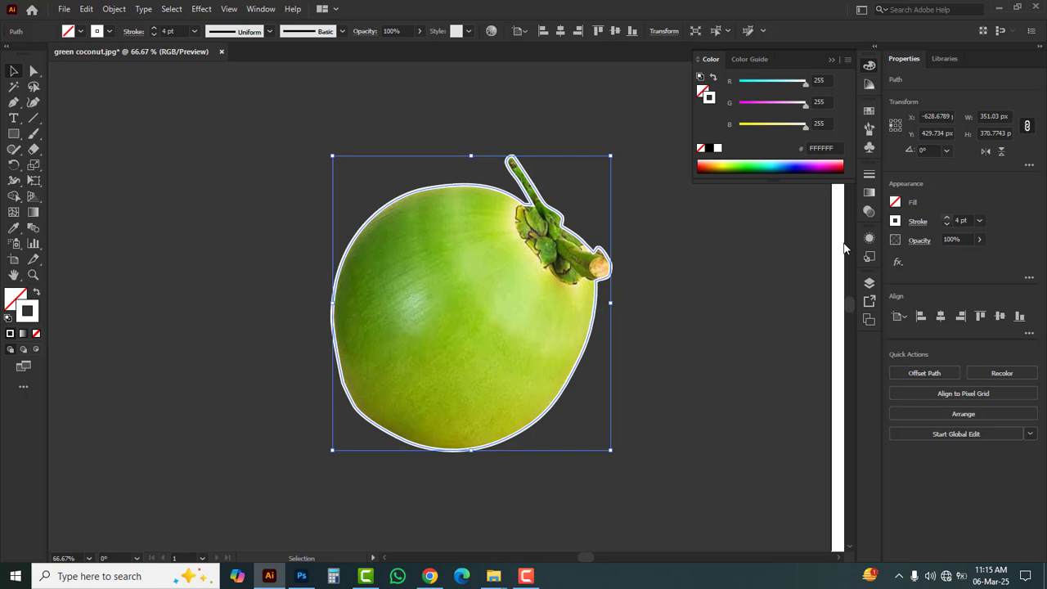
pyautogui.click(701, 281)
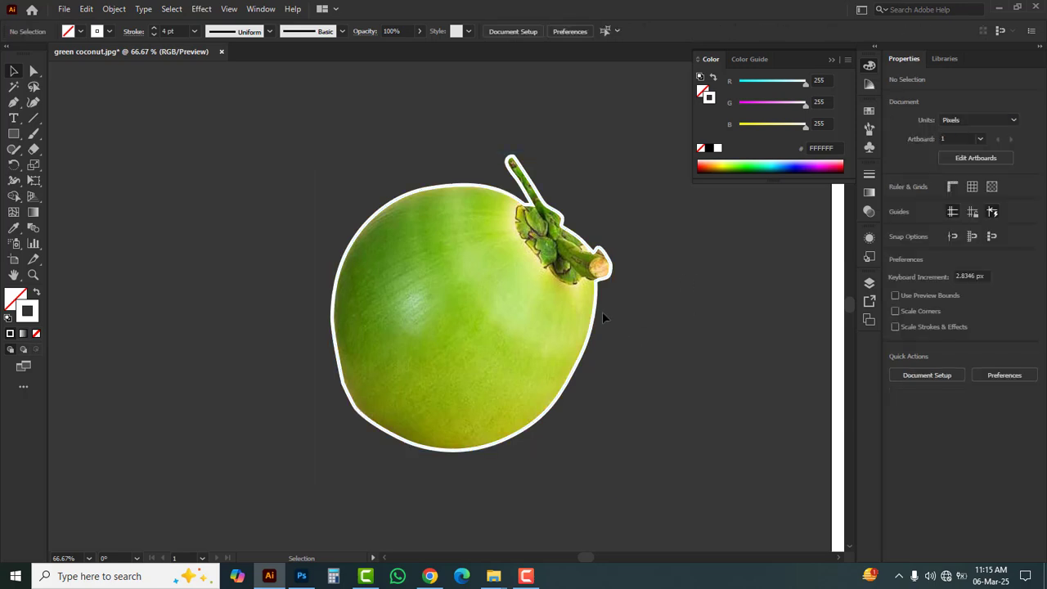
# - Group the clipped coconut with its white outline, and move the group slightly over the canvas
pyautogui.moveTo(191, 149); pyautogui.dragTo(257, 184)
pyautogui.moveTo(621, 417); pyautogui.dragTo(621, 417)
pyautogui.rightClick(459, 253)
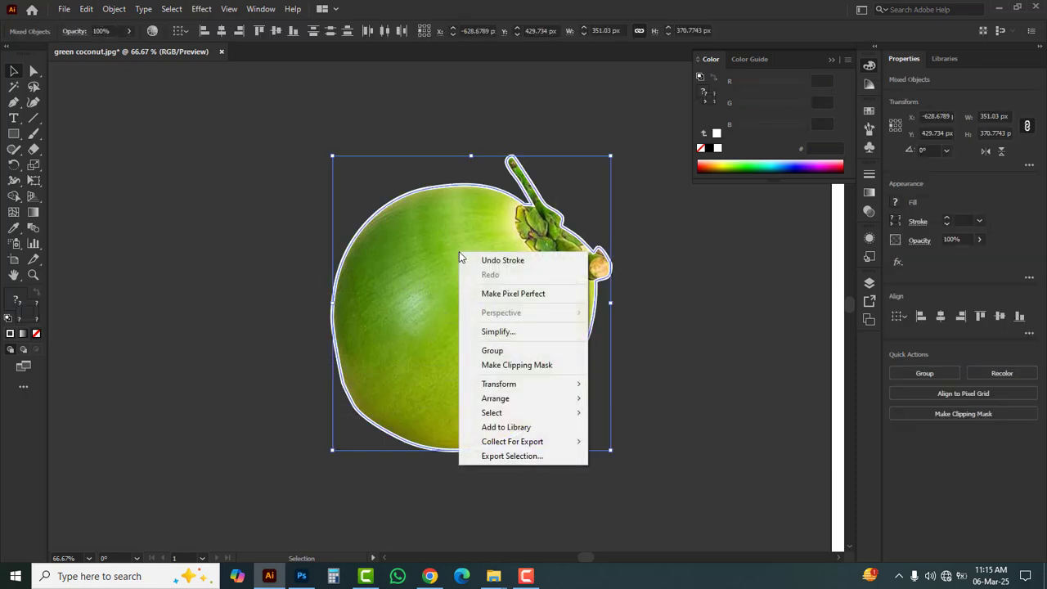
pyautogui.click(492, 351)
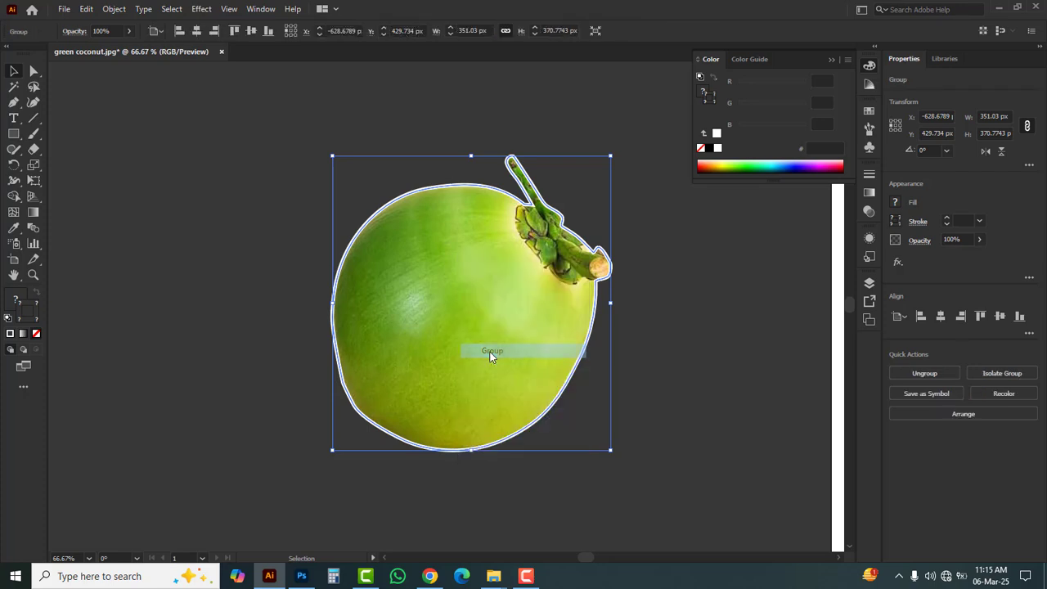
pyautogui.moveTo(474, 322); pyautogui.dragTo(427, 317)
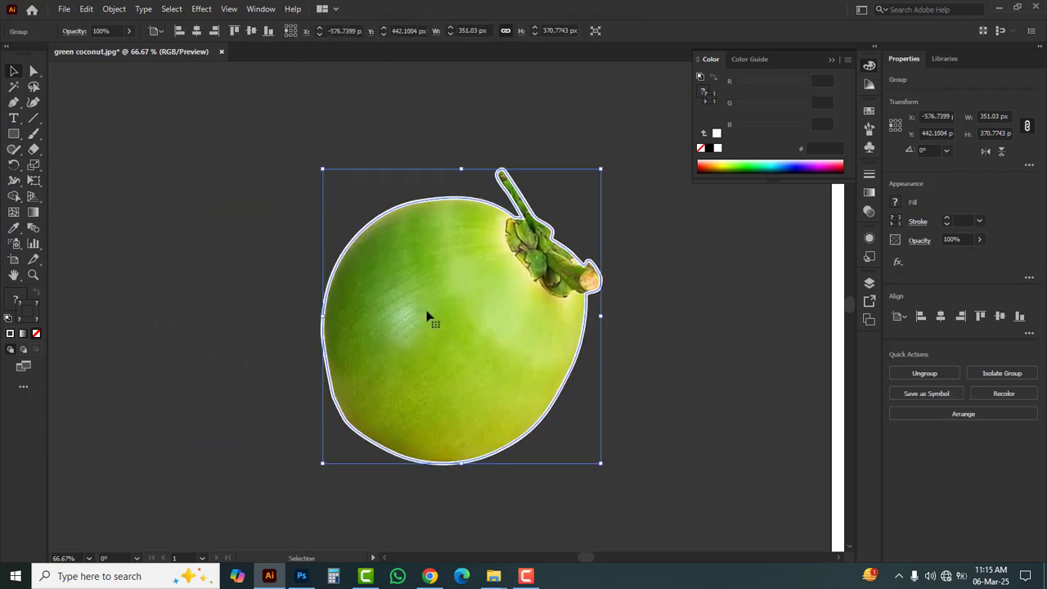
pyautogui.click(245, 238)
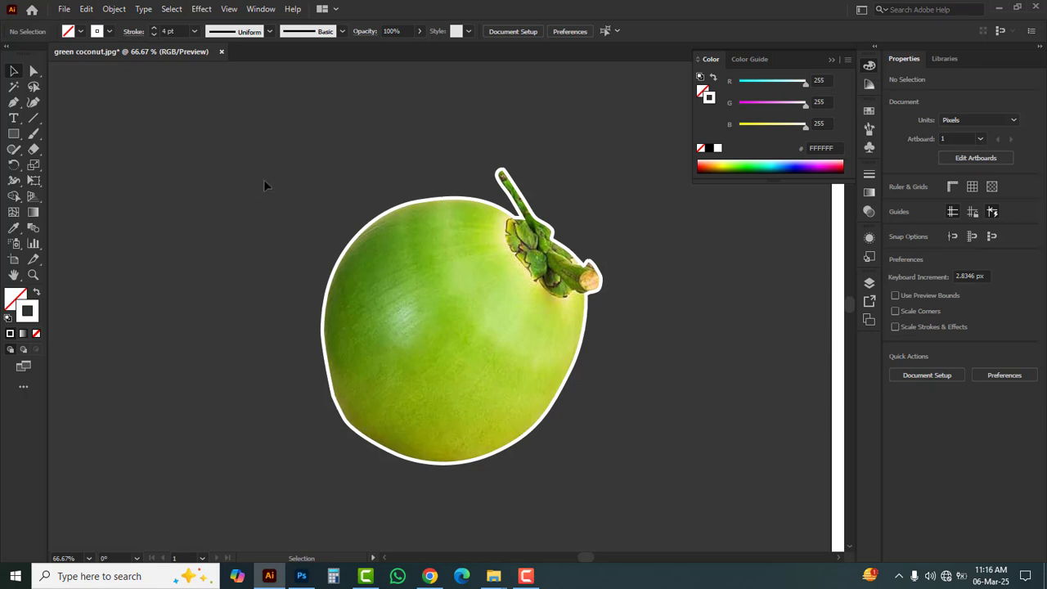
# - Select the whole outlined coconut group and copy it
pyautogui.moveTo(263, 180); pyautogui.dragTo(504, 368)
pyautogui.moveTo(608, 440); pyautogui.dragTo(608, 440)
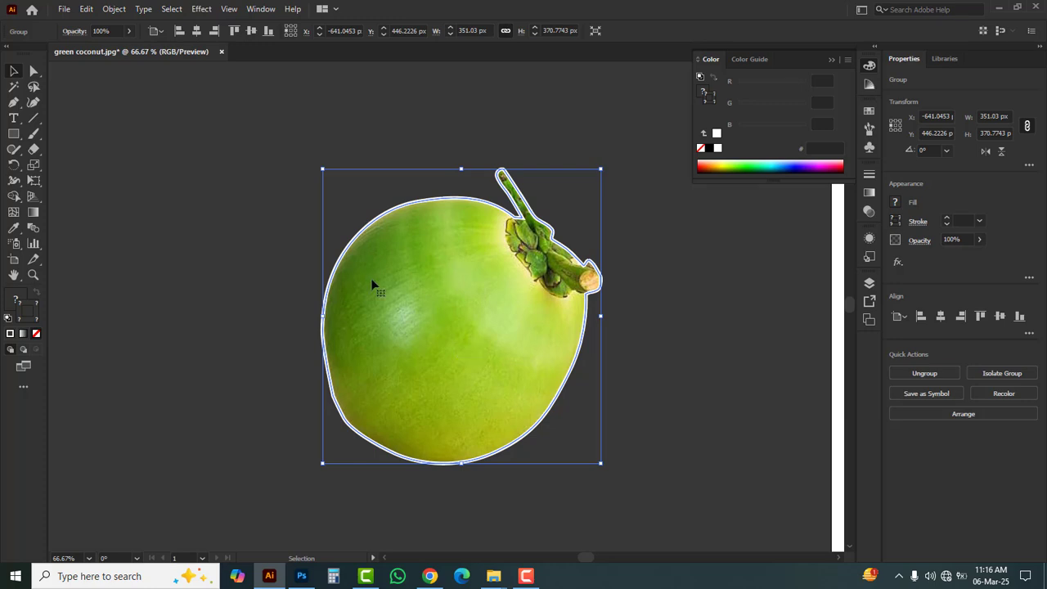
pyautogui.click(86, 9)
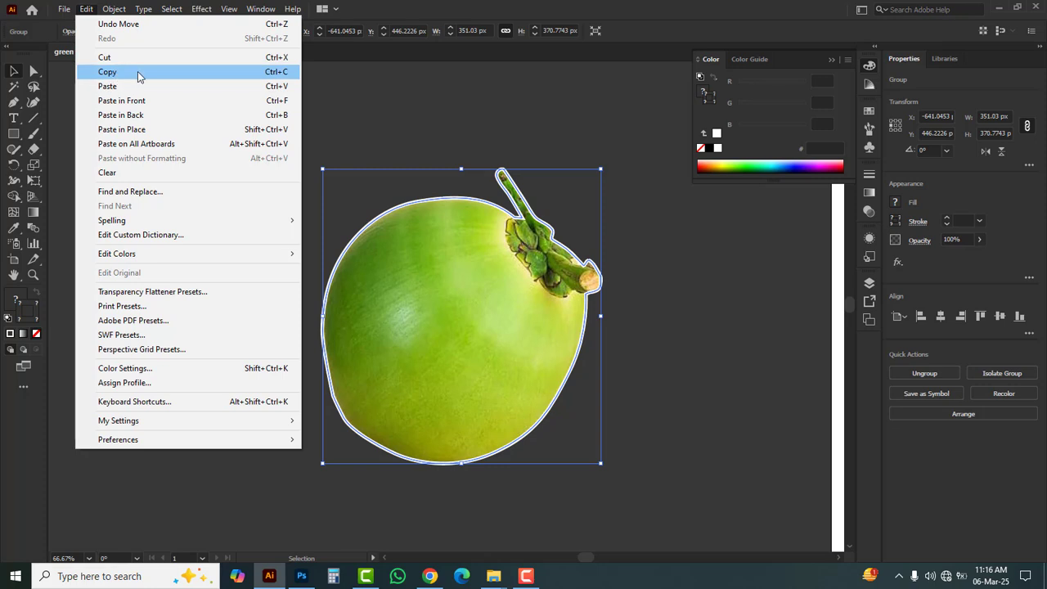
pyautogui.click(278, 72)
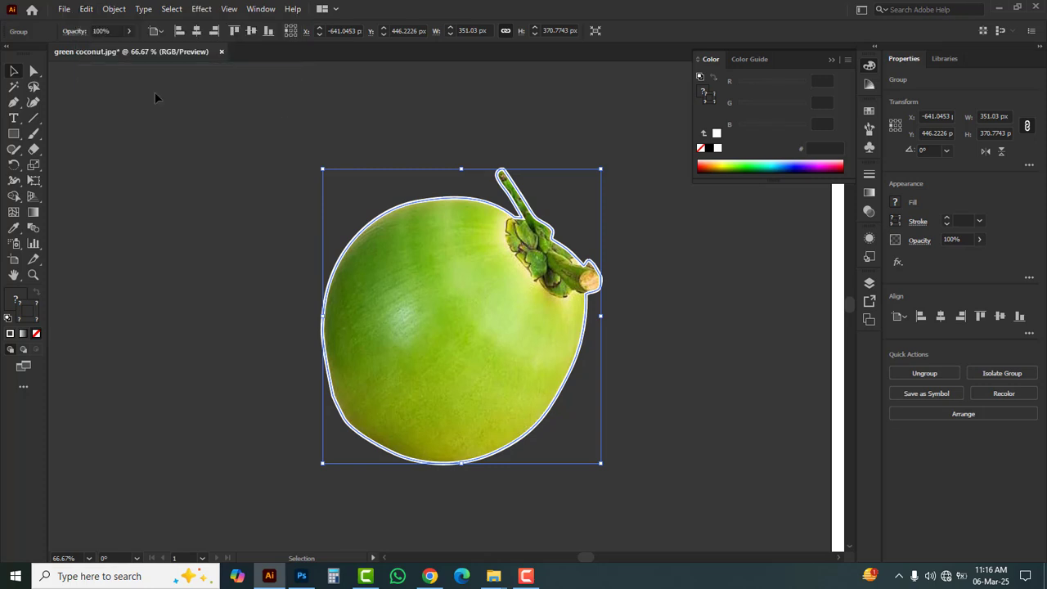
# - Open the background file SL_072620_32930_26 and bring its whole artboard into view at 100% zoom
pyautogui.click(66, 10)
pyautogui.click(87, 52)
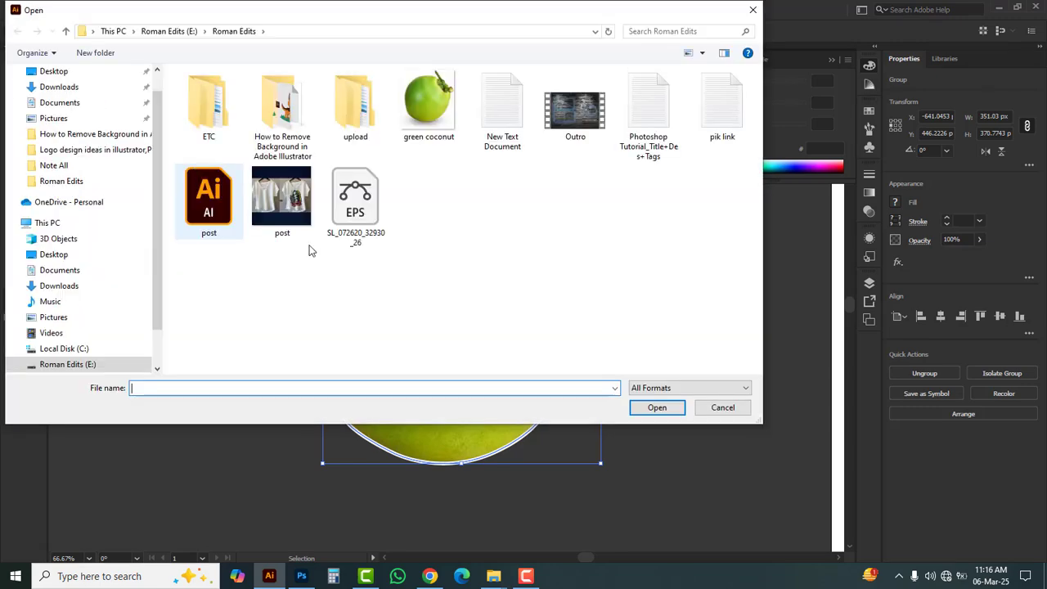
pyautogui.click(368, 212)
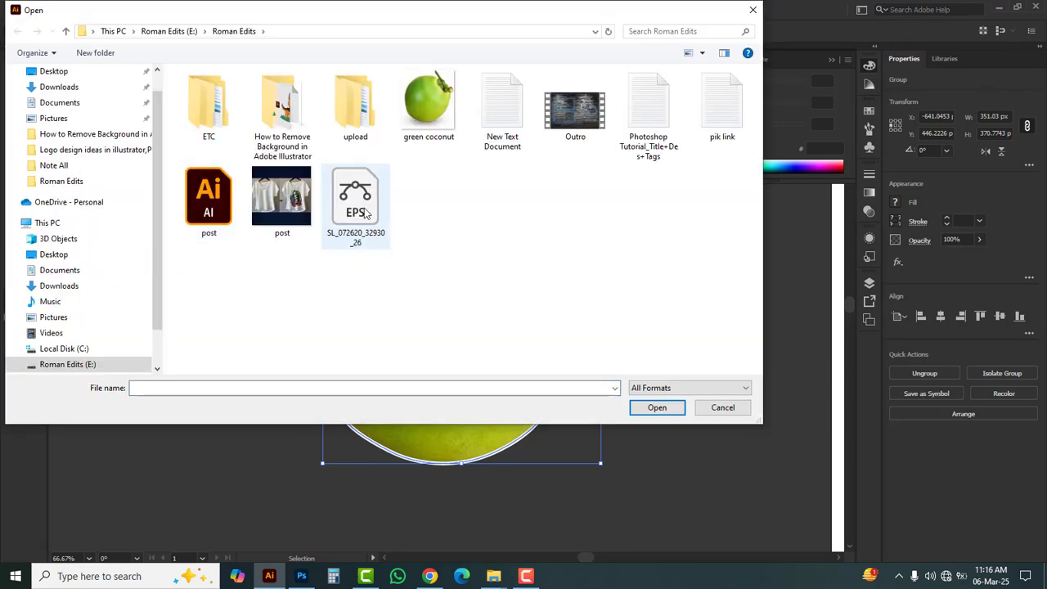
pyautogui.click(655, 412)
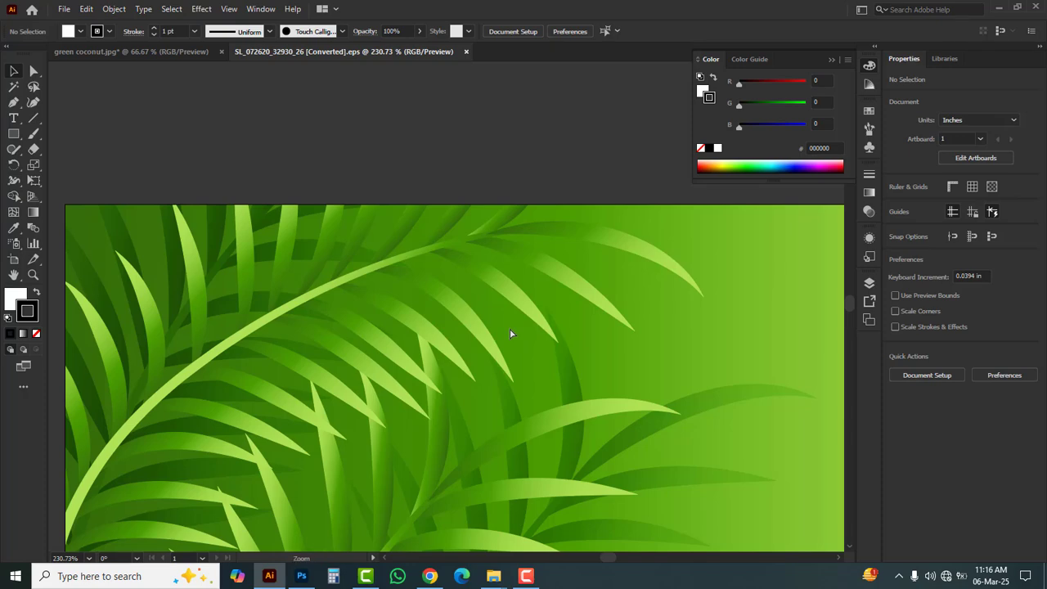
pyautogui.keyDown('ctrl'); pyautogui.keyDown('alt'); pyautogui.click(506, 322); pyautogui.keyUp('alt'); pyautogui.keyUp('ctrl')
pyautogui.keyDown('ctrl'); pyautogui.keyDown('alt'); pyautogui.click(506, 343); pyautogui.keyUp('alt'); pyautogui.keyUp('ctrl')
pyautogui.keyDown('ctrl'); pyautogui.keyDown('alt'); pyautogui.click(507, 343); pyautogui.keyUp('alt'); pyautogui.keyUp('ctrl')
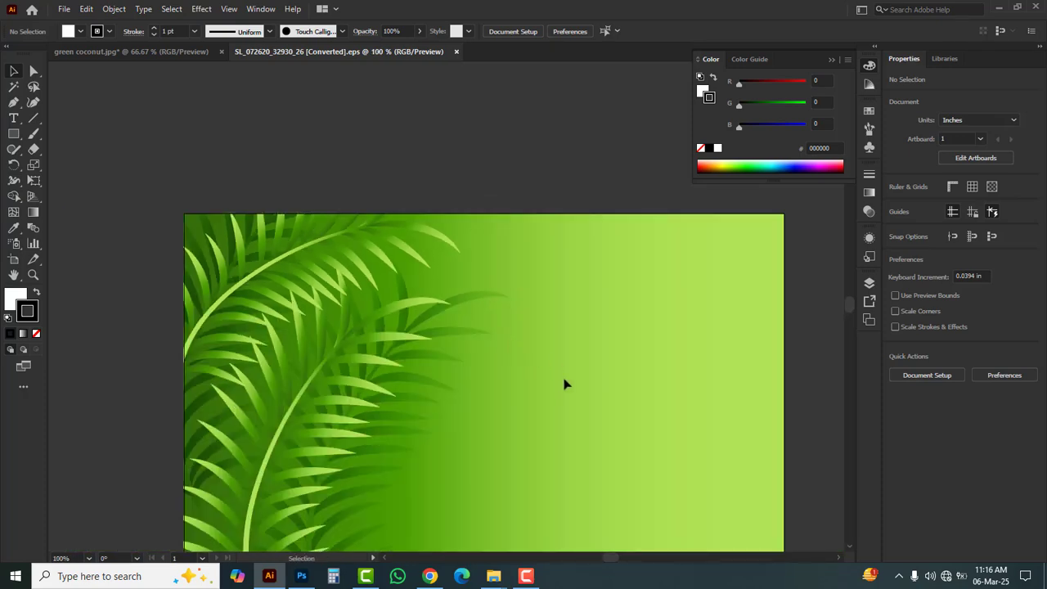
pyautogui.moveTo(563, 395); pyautogui.dragTo(478, 322)
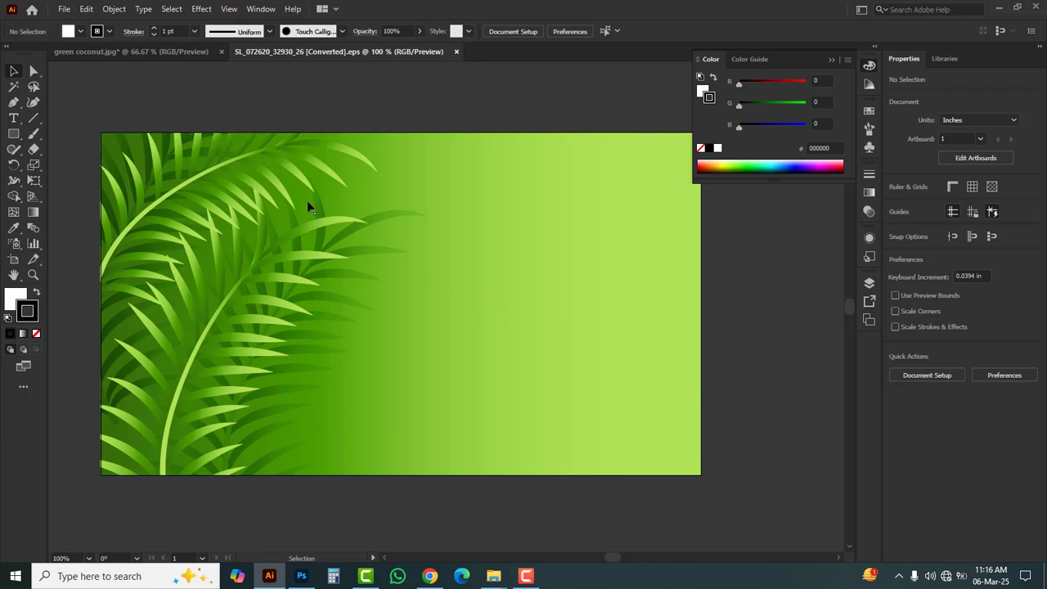
# - Paste the coconut group onto the leaf background, scale it proportionally to about 3.06 in wide, and place it beside the palm leaves
pyautogui.click(87, 12)
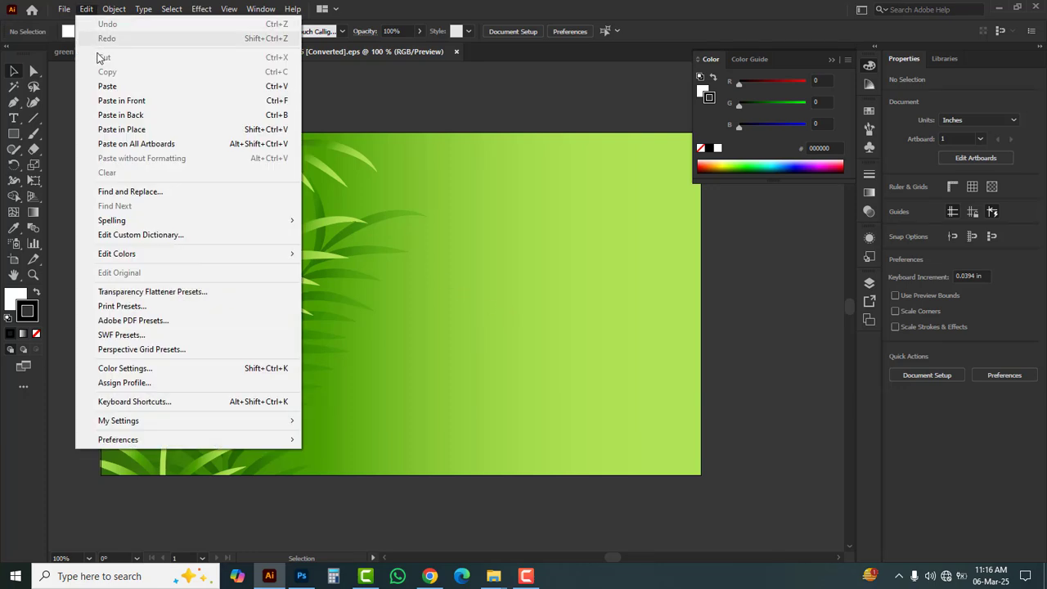
pyautogui.click(276, 87)
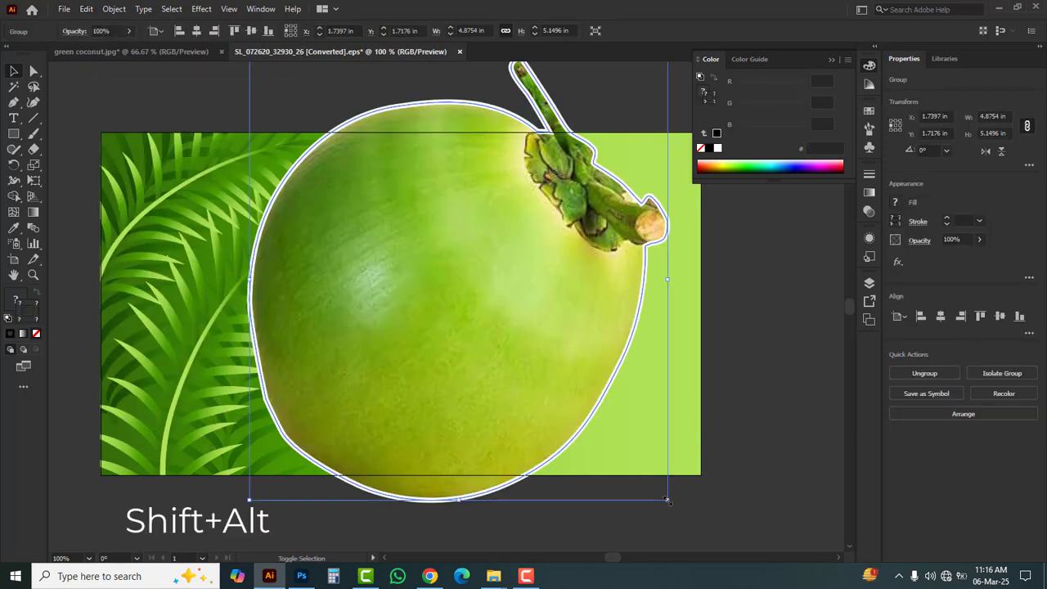
pyautogui.moveTo(669, 501); pyautogui.dragTo(591, 425)
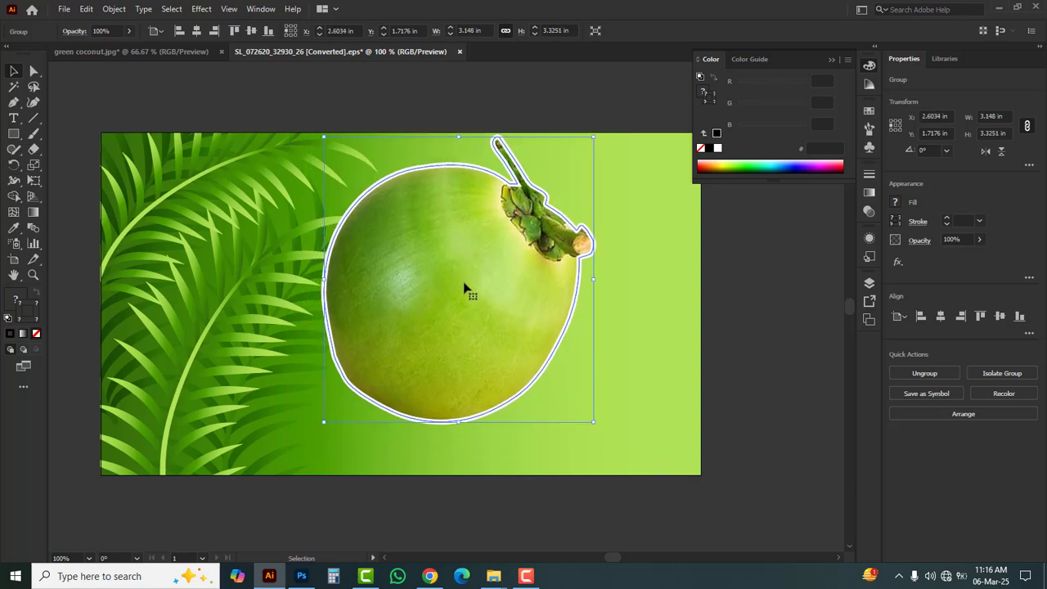
pyautogui.moveTo(467, 285); pyautogui.dragTo(532, 306)
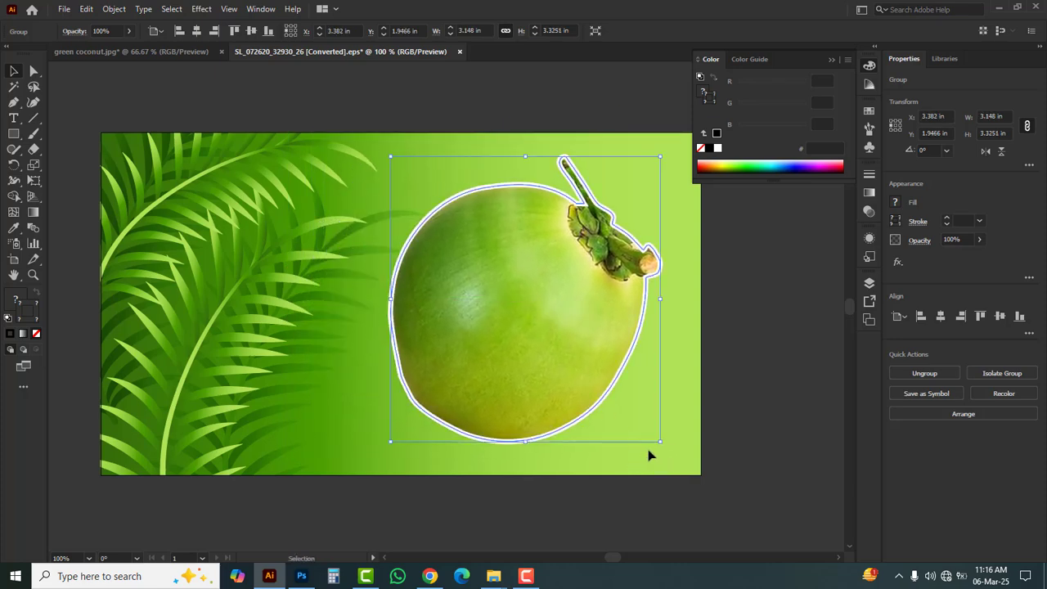
pyautogui.moveTo(660, 440); pyautogui.dragTo(656, 437)
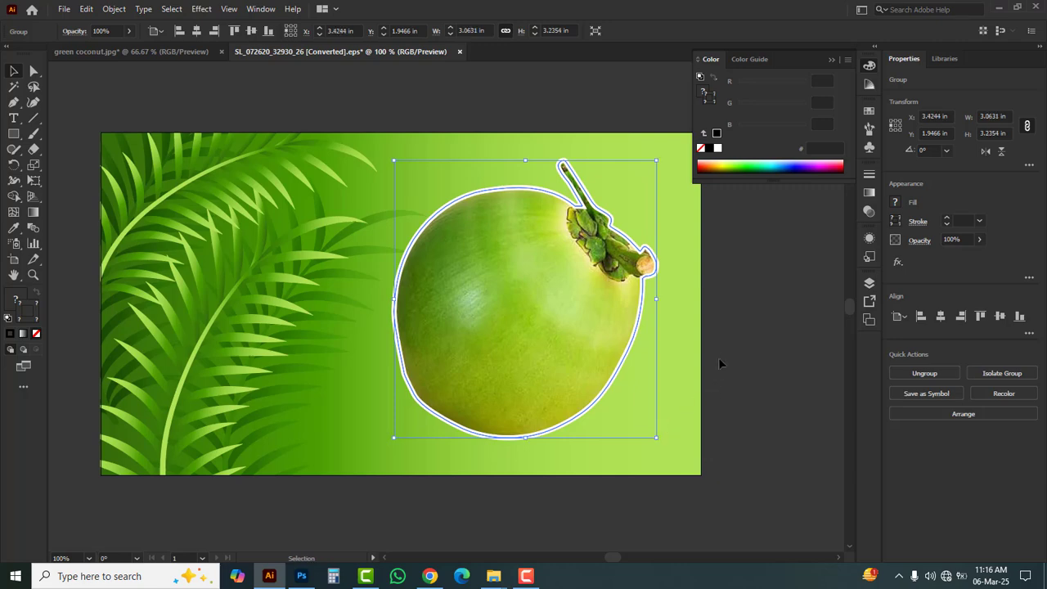
pyautogui.click(732, 330)
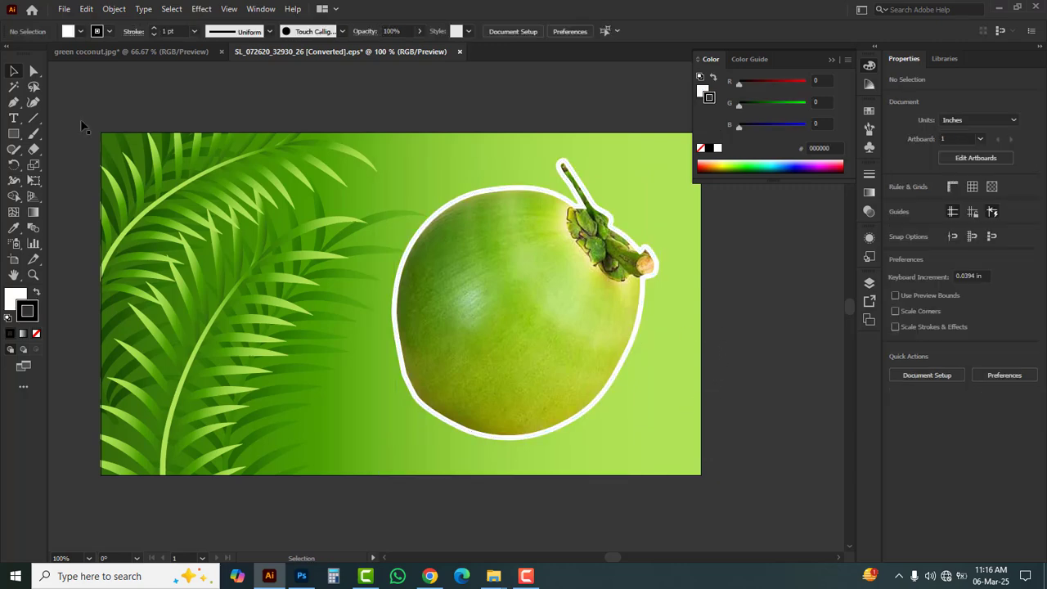
# - Direct-select the outline path within the coconut group and try red (FF0000) and black (000000) stroke colors
pyautogui.moveTo(34, 71); pyautogui.dragTo(96, 72)
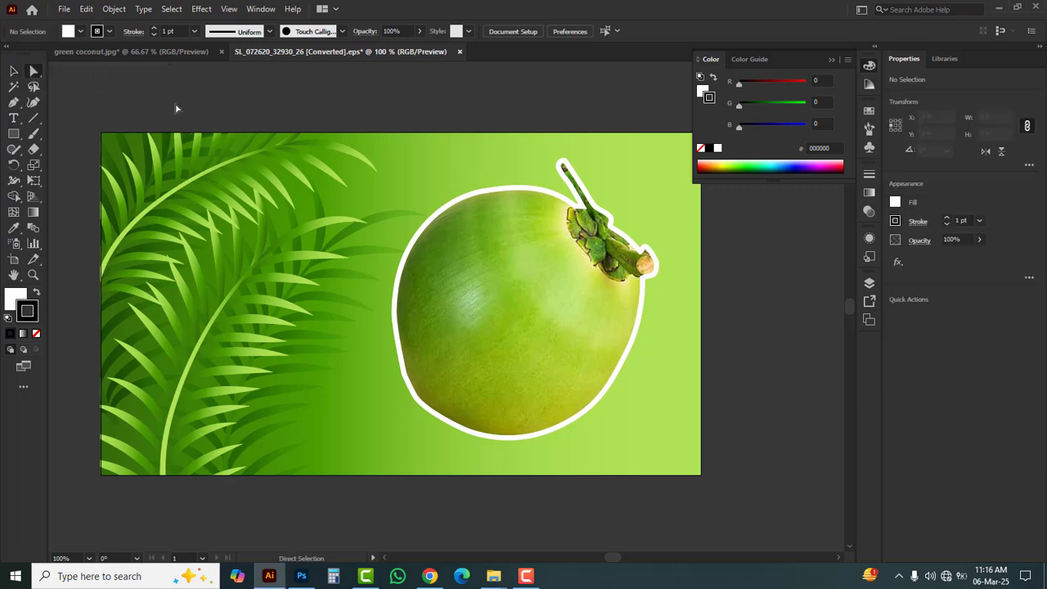
pyautogui.click(634, 347)
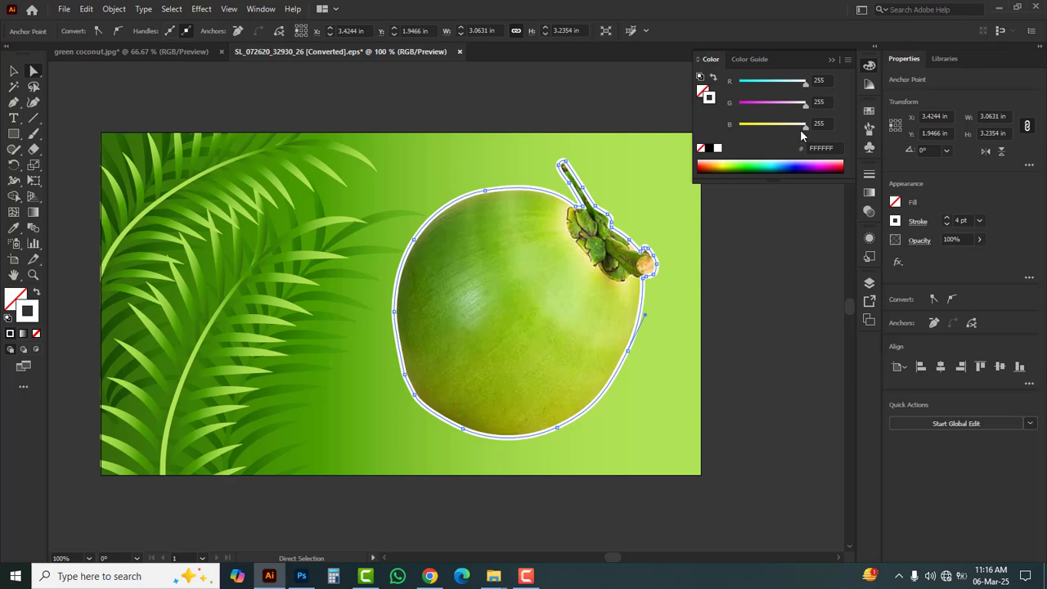
pyautogui.moveTo(804, 124)
pyautogui.mouseDown()
pyautogui.moveTo(741, 124)
pyautogui.moveTo(739, 103)
pyautogui.mouseUp()
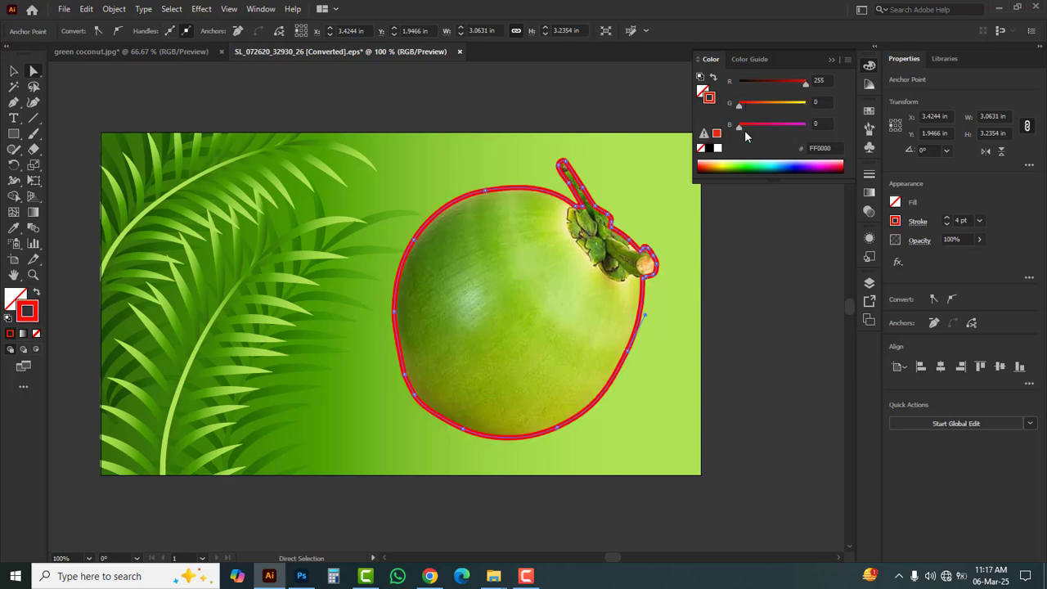
pyautogui.click(709, 148)
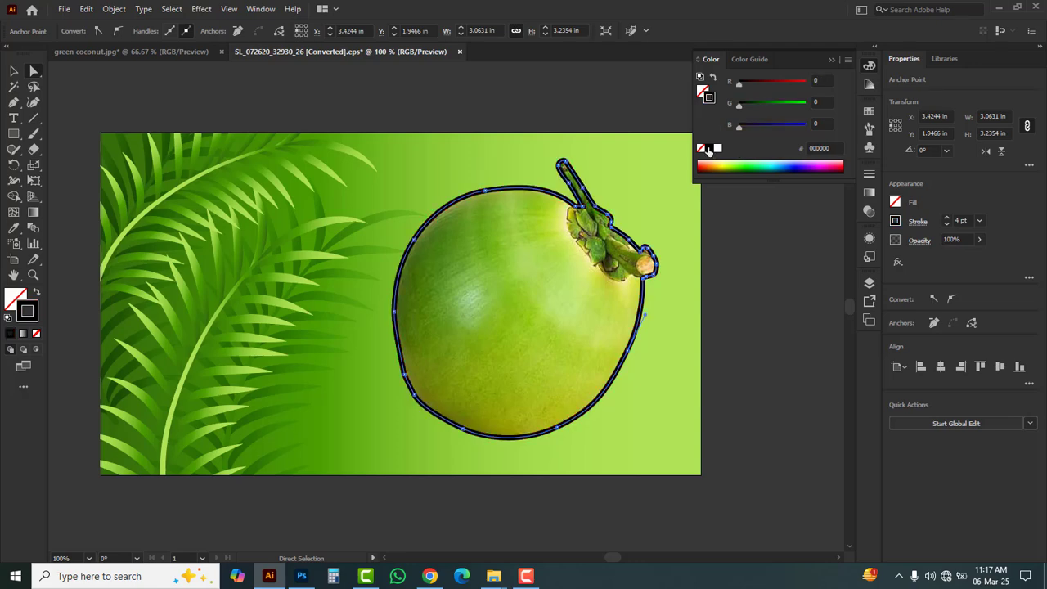
# - Switch the color sliders to CMYK and try a gray outline stroke with C 0, M 0, Y 0 and K 33%
pyautogui.click(847, 60)
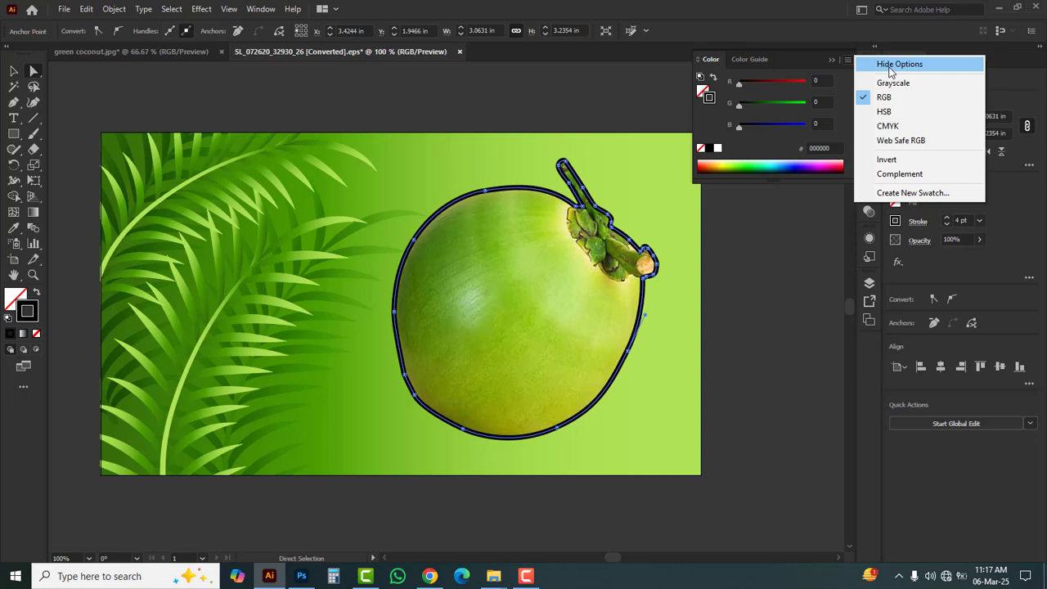
pyautogui.click(888, 126)
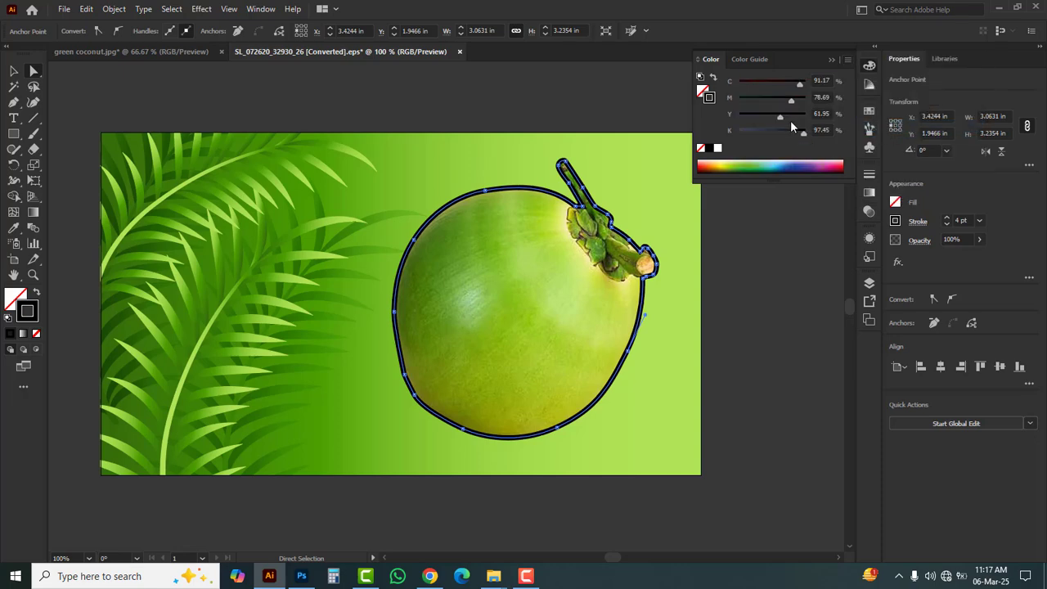
pyautogui.moveTo(780, 117); pyautogui.dragTo(732, 116)
pyautogui.moveTo(791, 101); pyautogui.dragTo(733, 100)
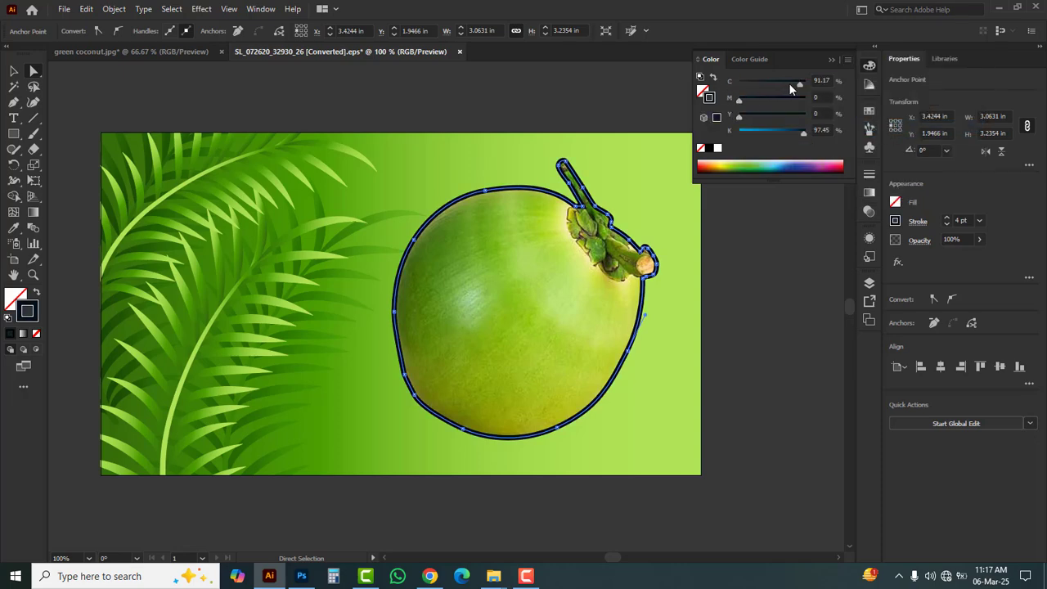
pyautogui.moveTo(799, 84); pyautogui.dragTo(739, 83)
pyautogui.moveTo(804, 132); pyautogui.dragTo(761, 134)
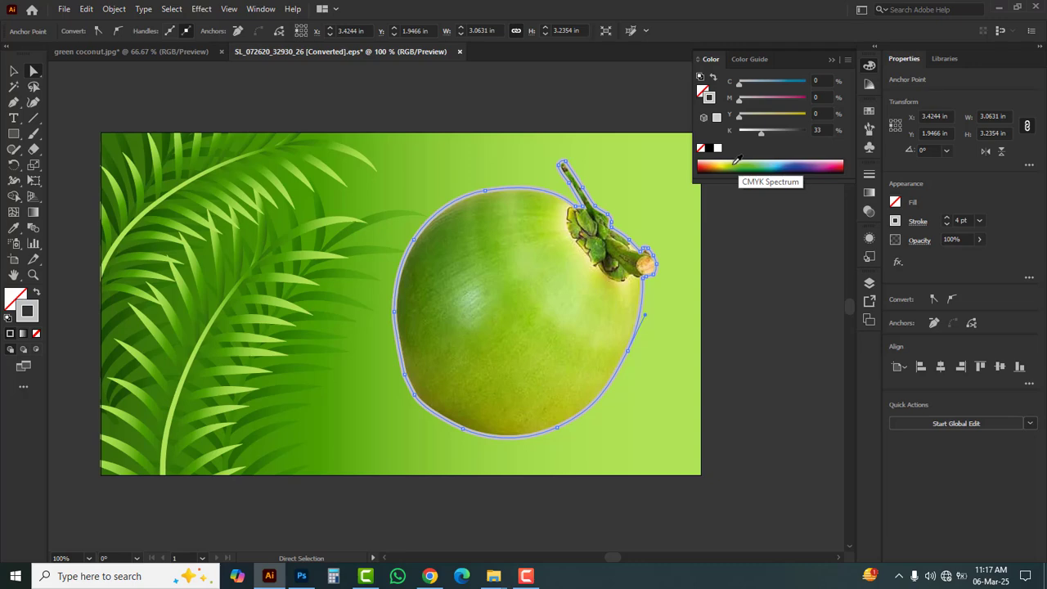
# - Try a yellow-green spectrum color on the coconut outline, and set its stroke to white instead
pyautogui.click(736, 160)
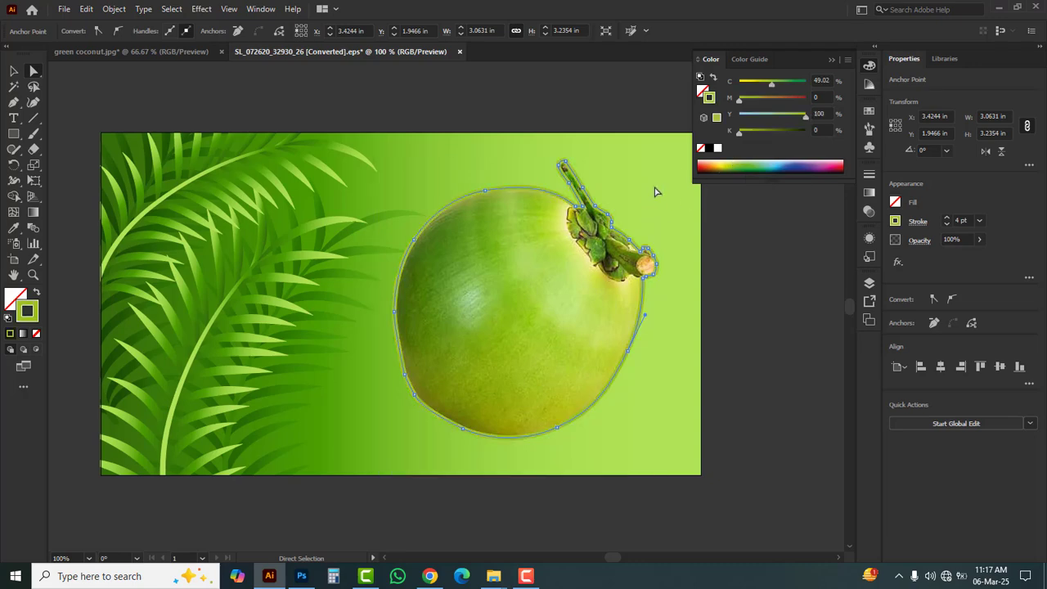
pyautogui.click(14, 72)
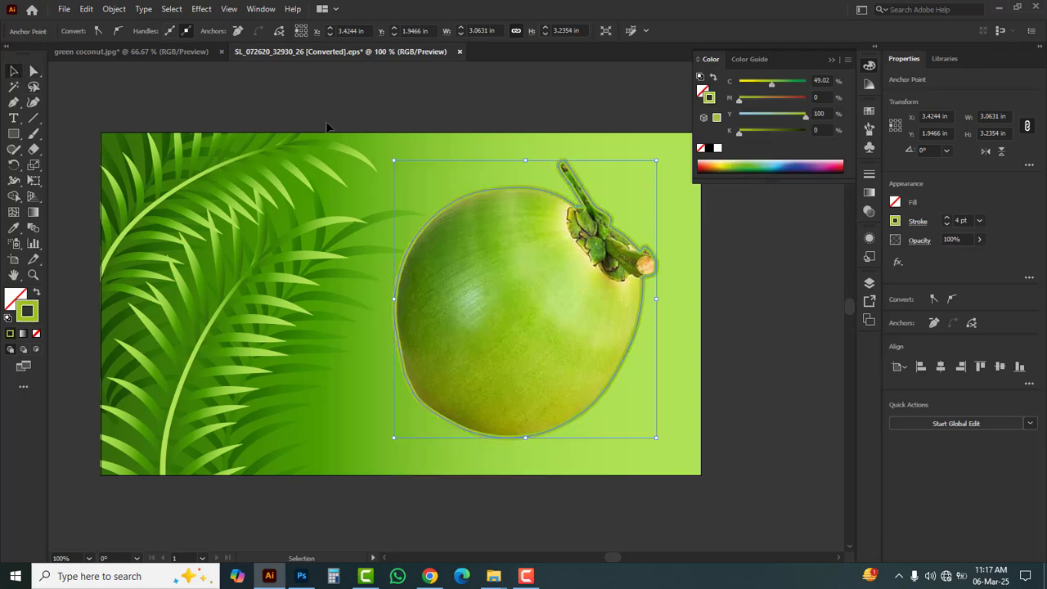
pyautogui.click(718, 148)
pyautogui.click(752, 248)
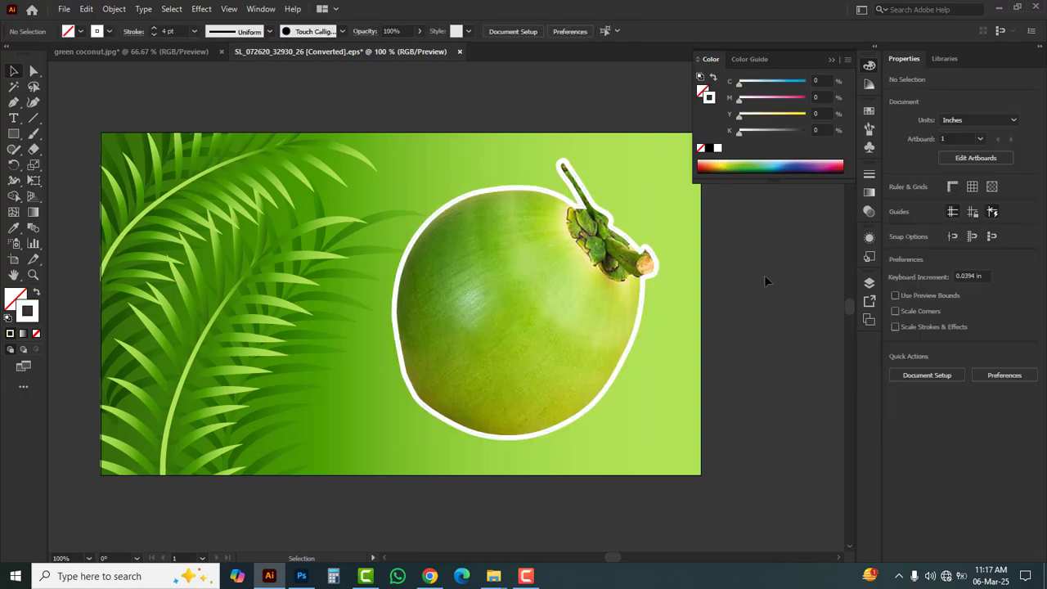